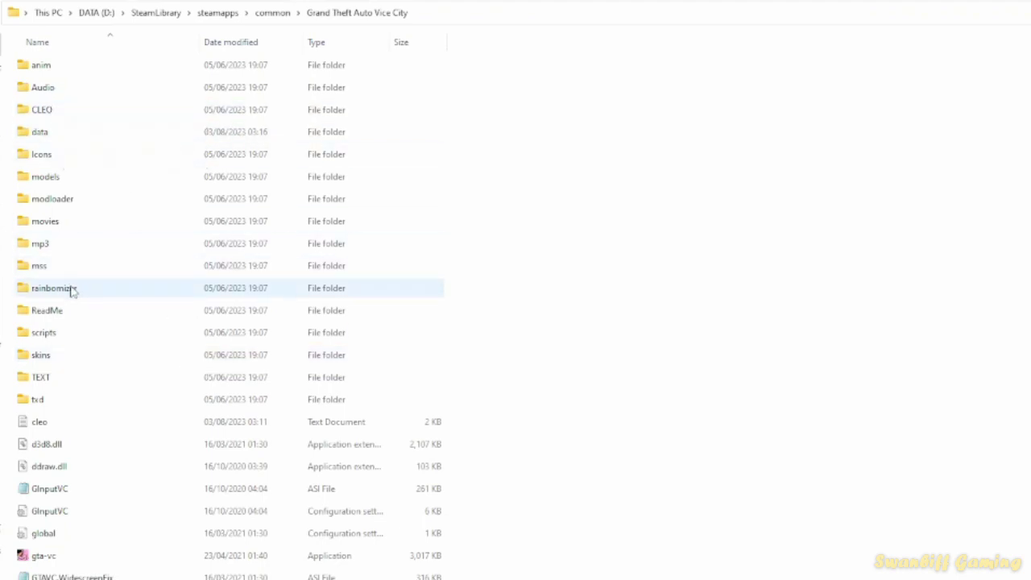
# Open the pedgrp DAT file from the data folder of Grand Theft Auto Vice City.
pyautogui.doubleClick(80, 134)
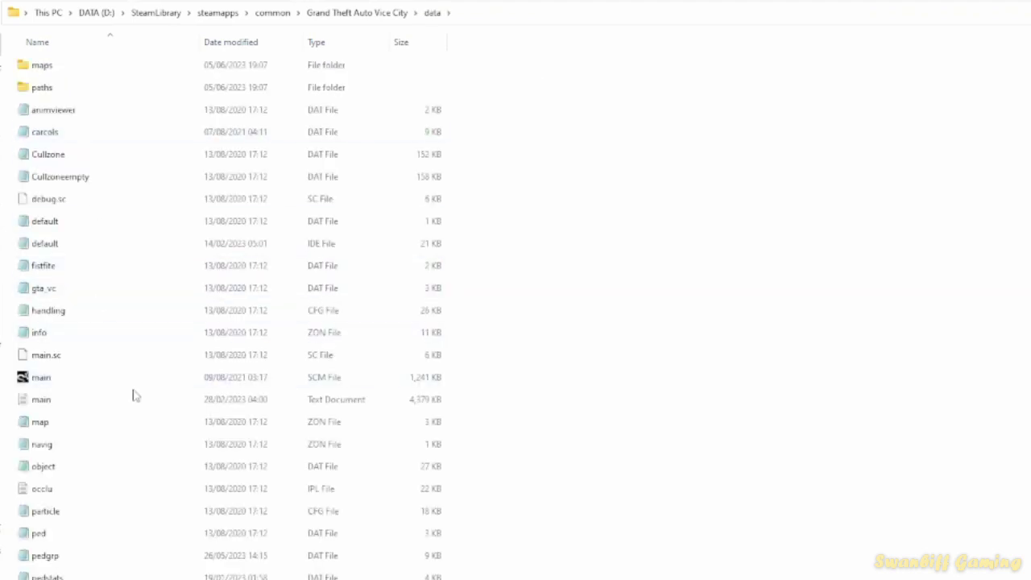
pyautogui.scroll(-2, 158, 375)
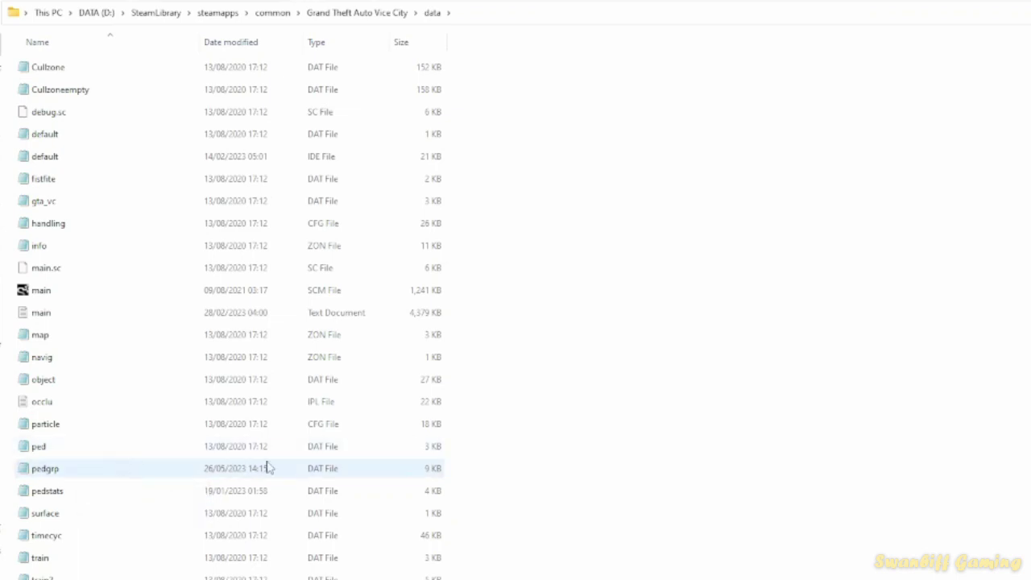
pyautogui.click(142, 473)
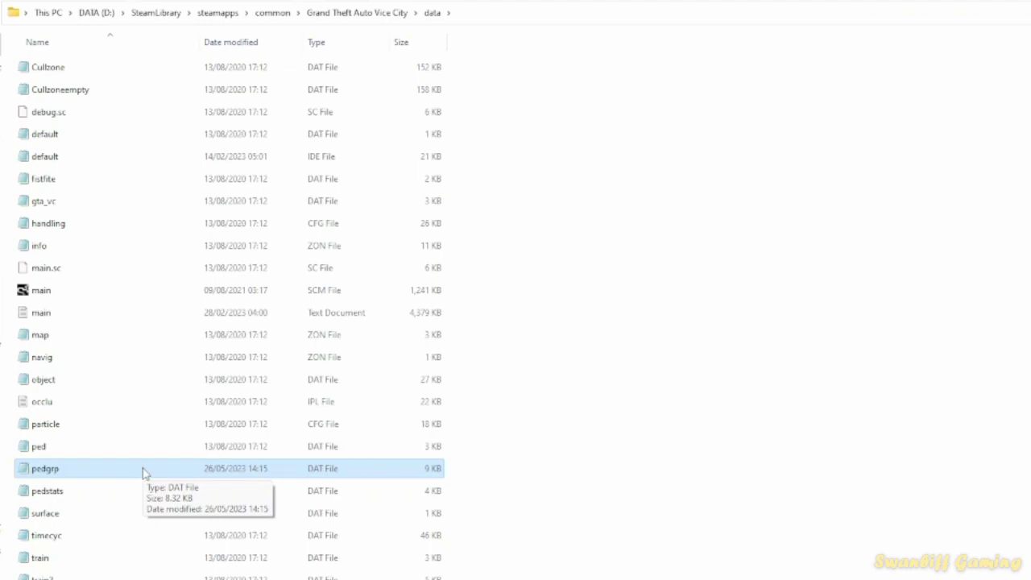
pyautogui.doubleClick(141, 473)
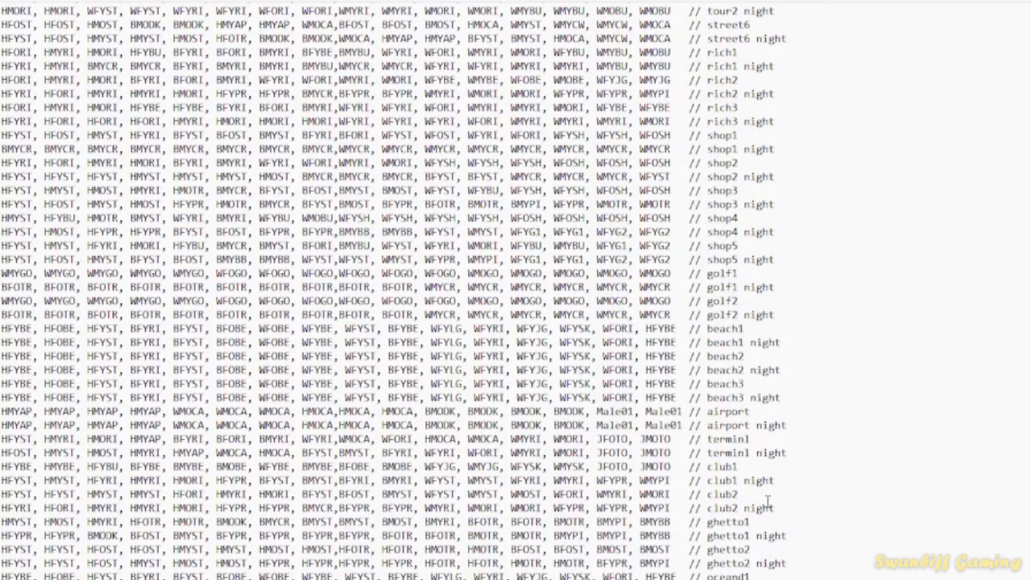
# Examine the ped type names assigned to the street zones at the beginning of the original pedgrp.dat.
pyautogui.scroll(8, 768, 501)
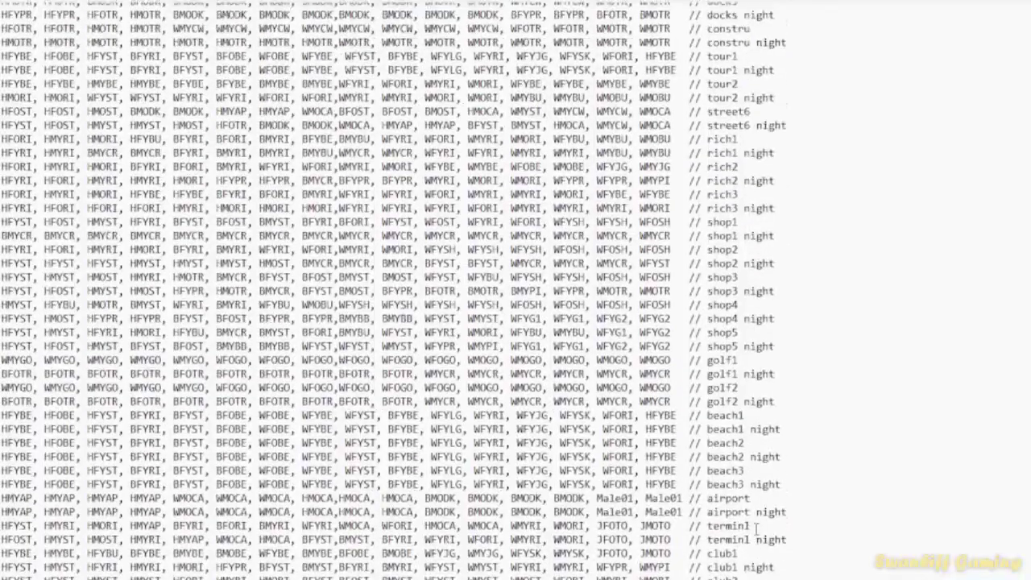
pyautogui.scroll(2, 756, 528)
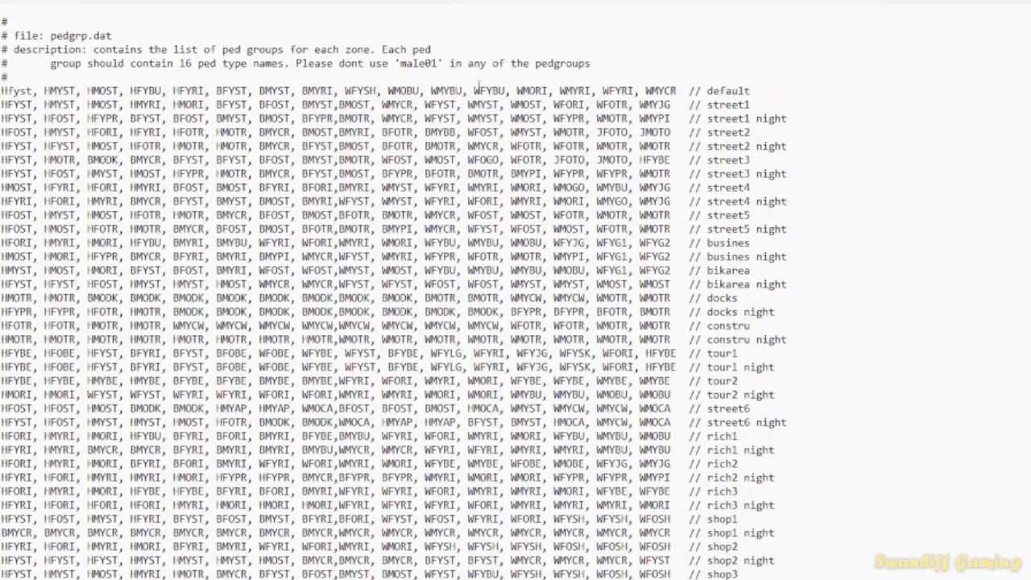
pyautogui.doubleClick(440, 105)
pyautogui.click(483, 133)
pyautogui.moveTo(422, 158); pyautogui.dragTo(501, 174)
pyautogui.click(950, 189)
# Switch to the gang version of pedgrp.dat and examine its default row and the gang ped codes in the zone rows.
pyautogui.hotkey('alt', 'Tab')
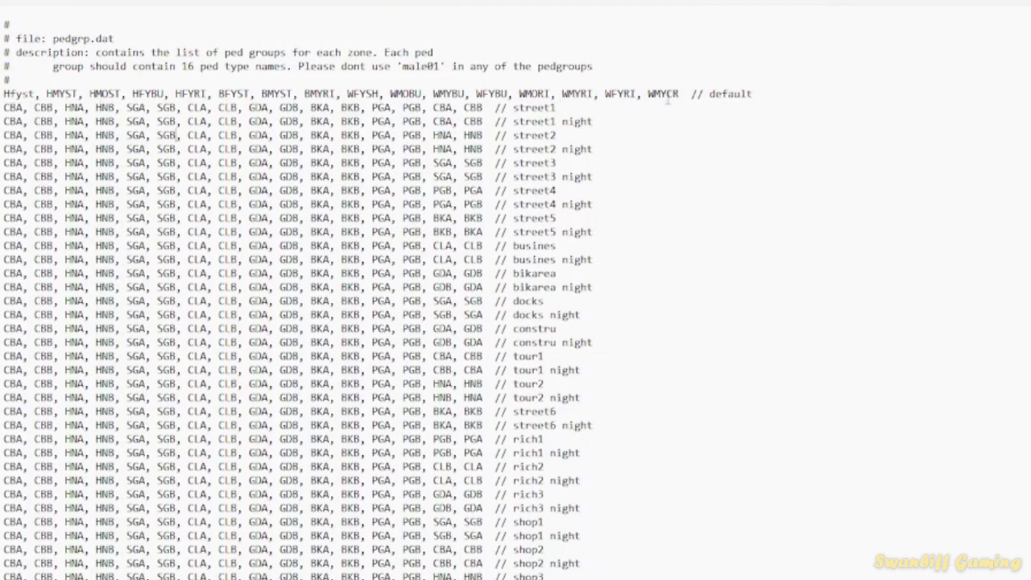
pyautogui.moveTo(683, 94); pyautogui.dragTo(266, 93)
pyautogui.click(141, 90)
pyautogui.moveTo(6, 107); pyautogui.dragTo(60, 108)
pyautogui.click(59, 108)
pyautogui.moveTo(64, 107); pyautogui.dragTo(118, 107)
pyautogui.click(118, 107)
pyautogui.scroll(-1, 342, 306)
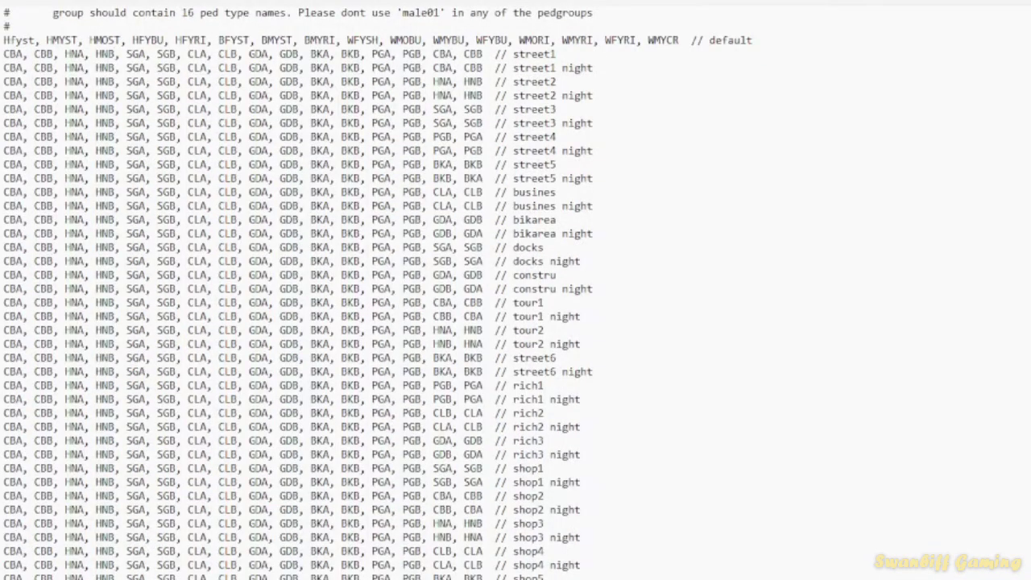
pyautogui.scroll(-8, 167, 371)
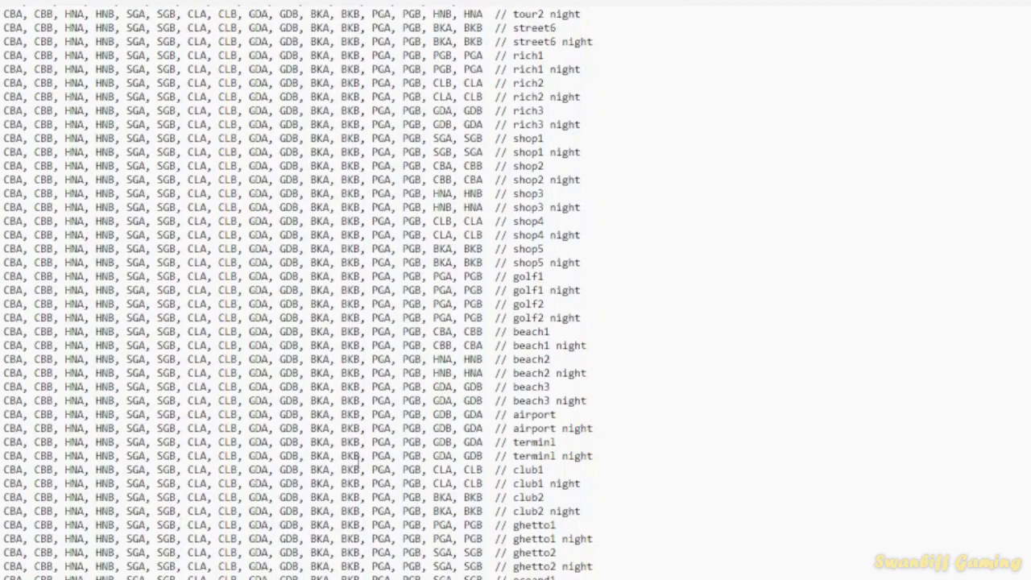
pyautogui.scroll(10, 358, 459)
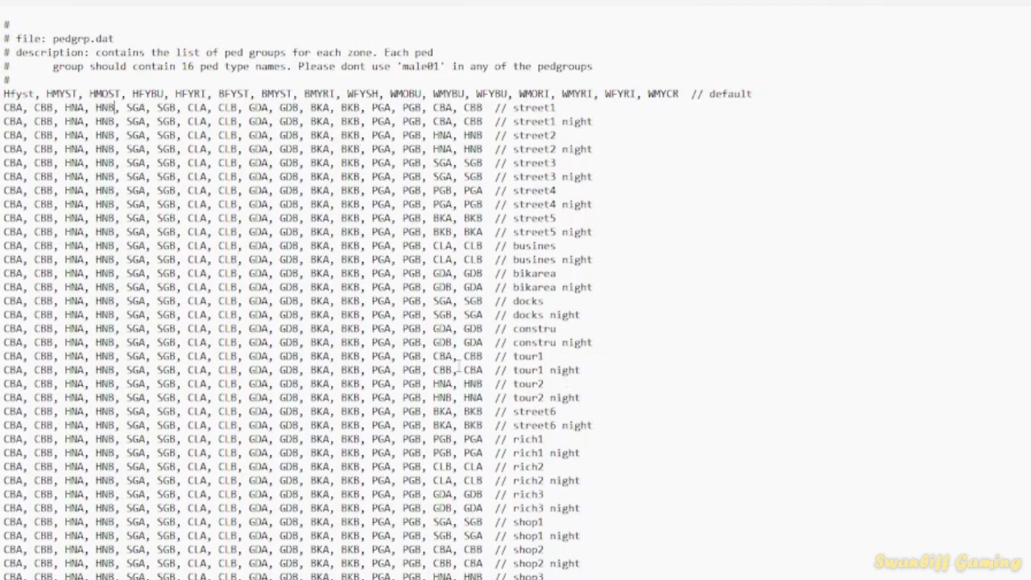
pyautogui.scroll(-8, 537, 391)
pyautogui.scroll(-1, 537, 471)
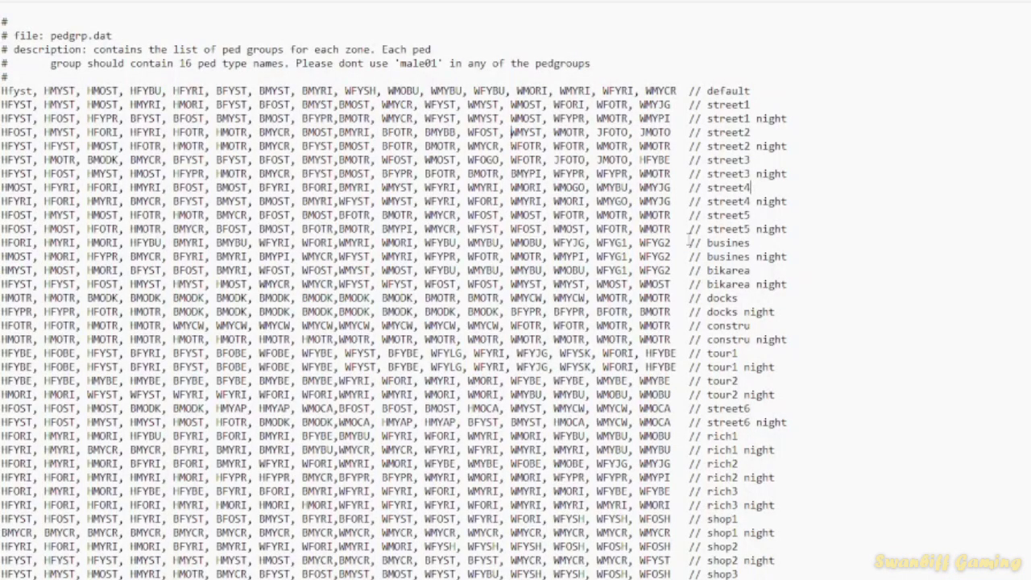
# In the original pedgrp.dat, replace the two Male01 entries in the airport row with CBA, CBB.
pyautogui.scroll(-10, 690, 242)
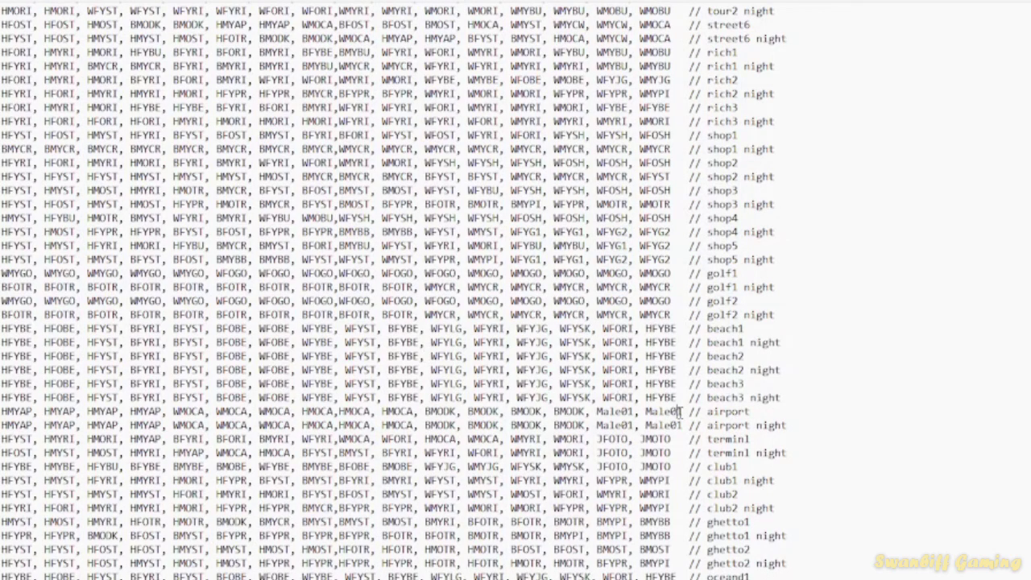
pyautogui.moveTo(681, 412); pyautogui.dragTo(597, 411)
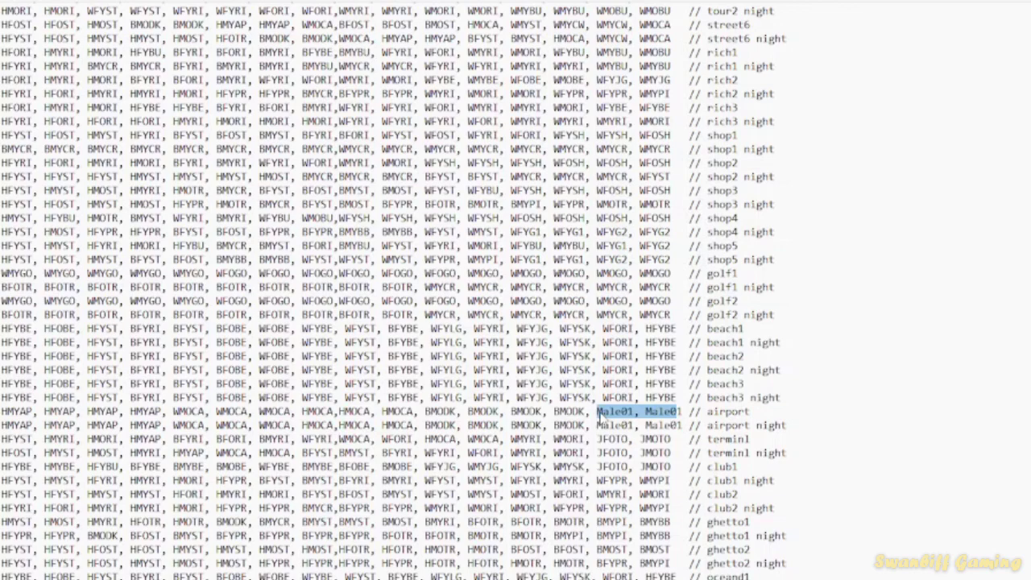
pyautogui.moveTo(598, 413); pyautogui.dragTo(684, 411)
pyautogui.press('Delete')
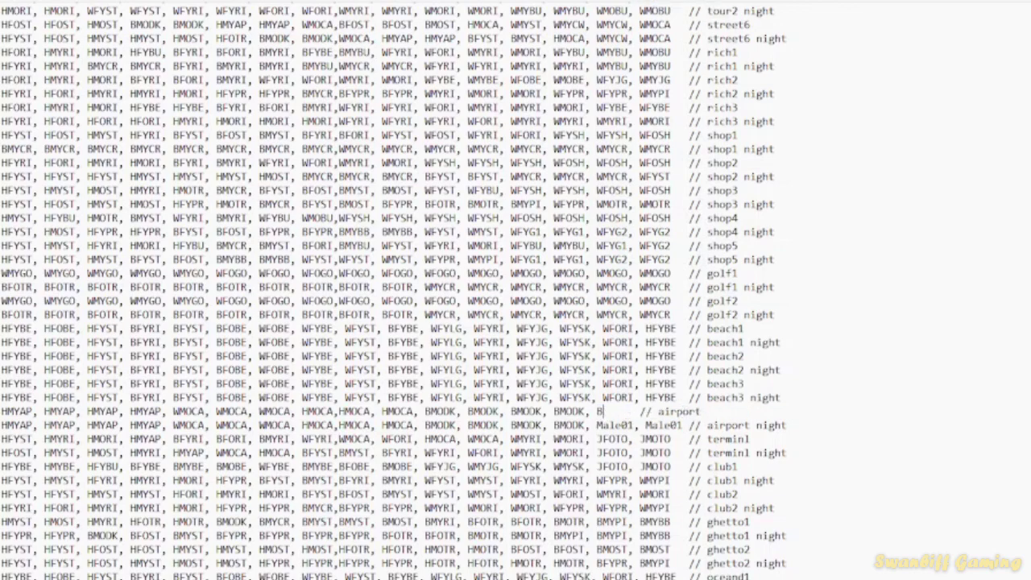
pyautogui.write('CBA CBB')
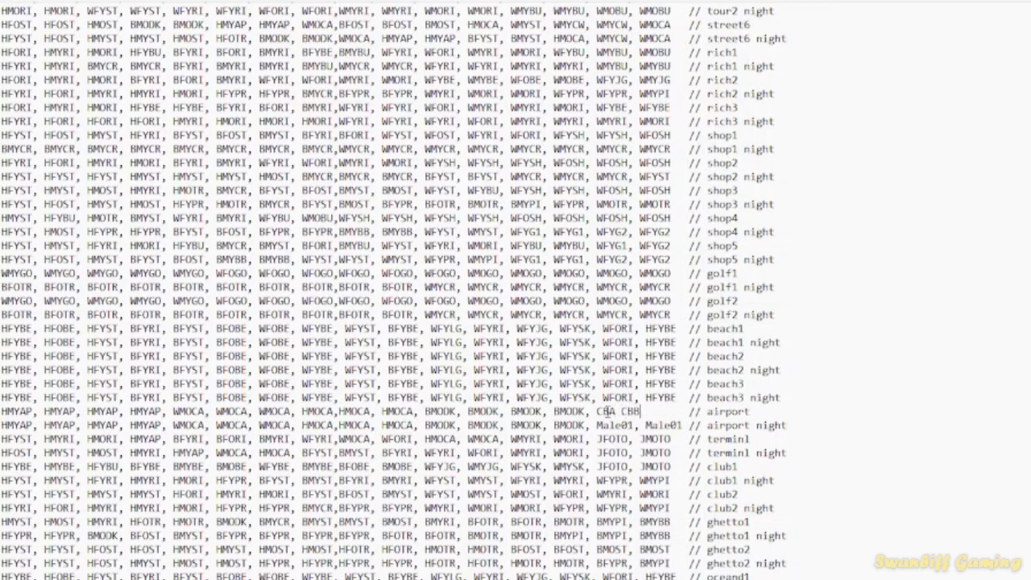
pyautogui.click(617, 411)
pyautogui.write(',')
# Save the edited pedgrp.dat file.
pyautogui.scroll(10, 669, 413)
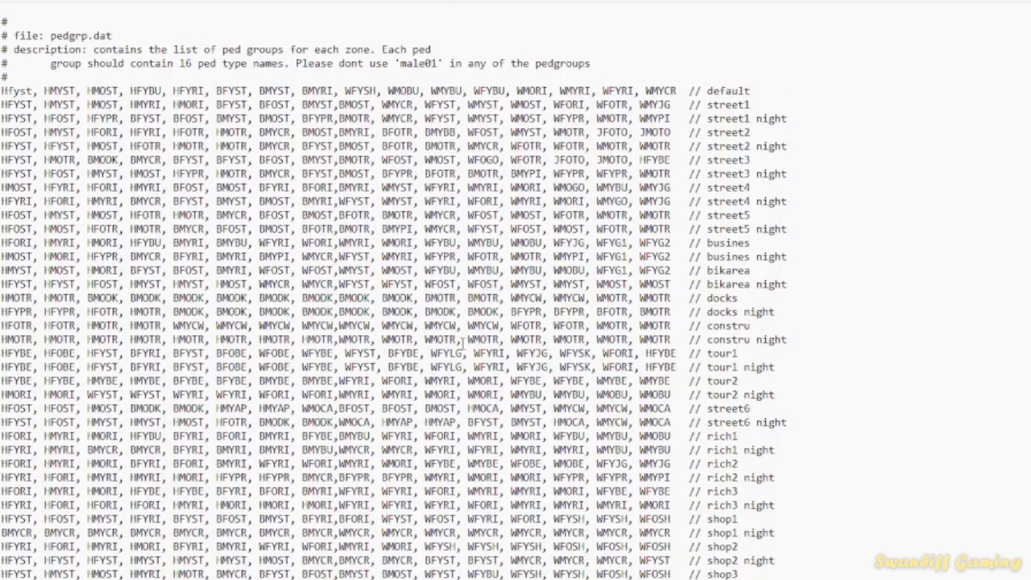
pyautogui.scroll(-2, 494, 308)
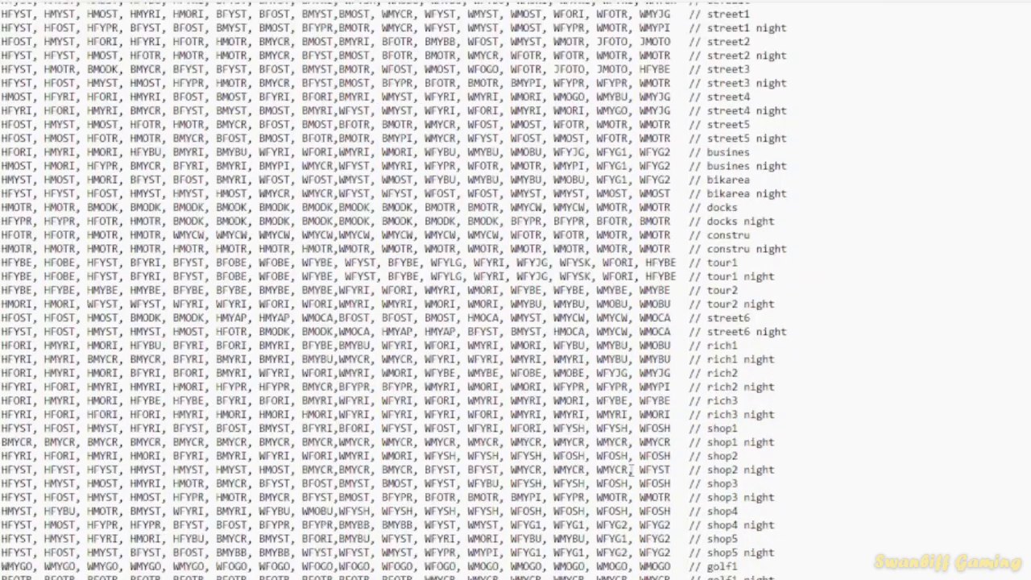
pyautogui.scroll(2, 632, 472)
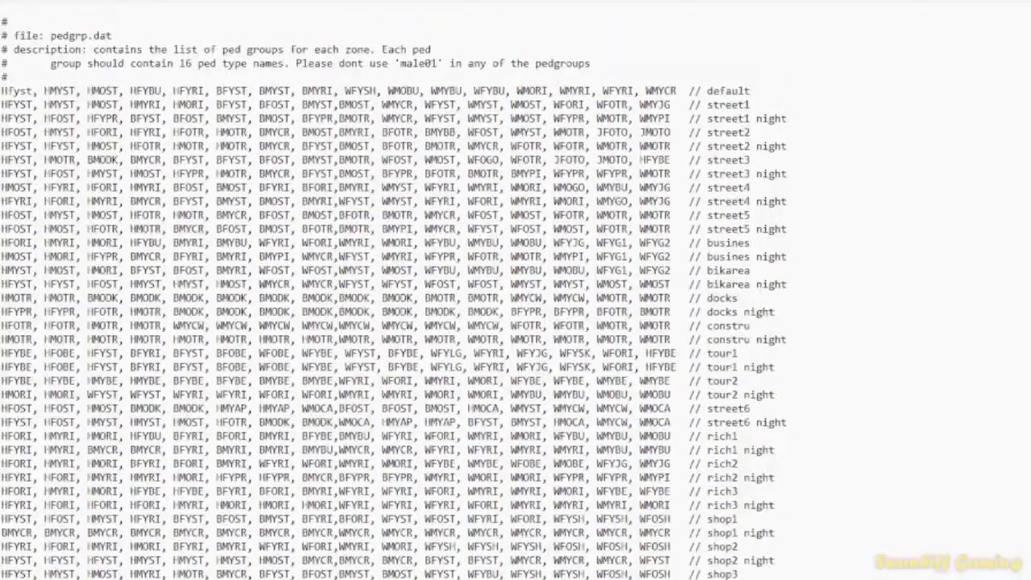
pyautogui.click(17, 4)
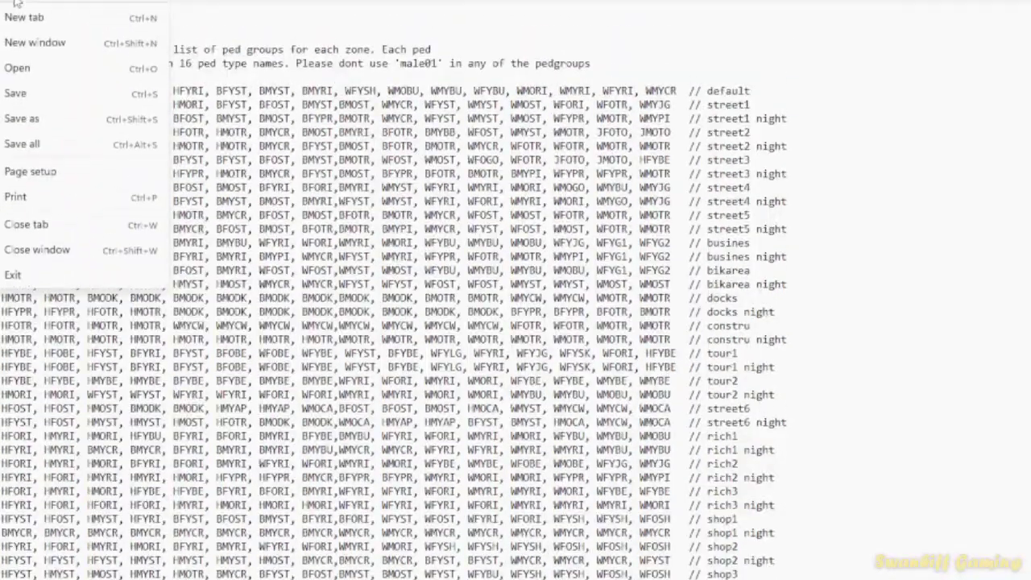
pyautogui.click(49, 96)
# Review the gang version of pedgrp.dat, checking the gang ped codes across all day and night zone rows.
pyautogui.scroll(-3, 533, 464)
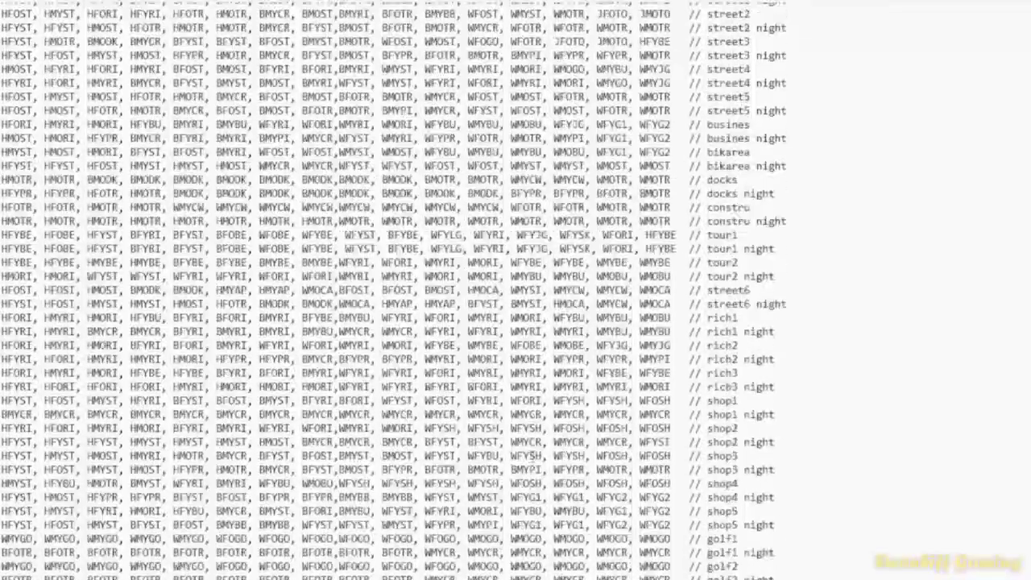
pyautogui.scroll(3, 532, 463)
pyautogui.scroll(-5, 516, 322)
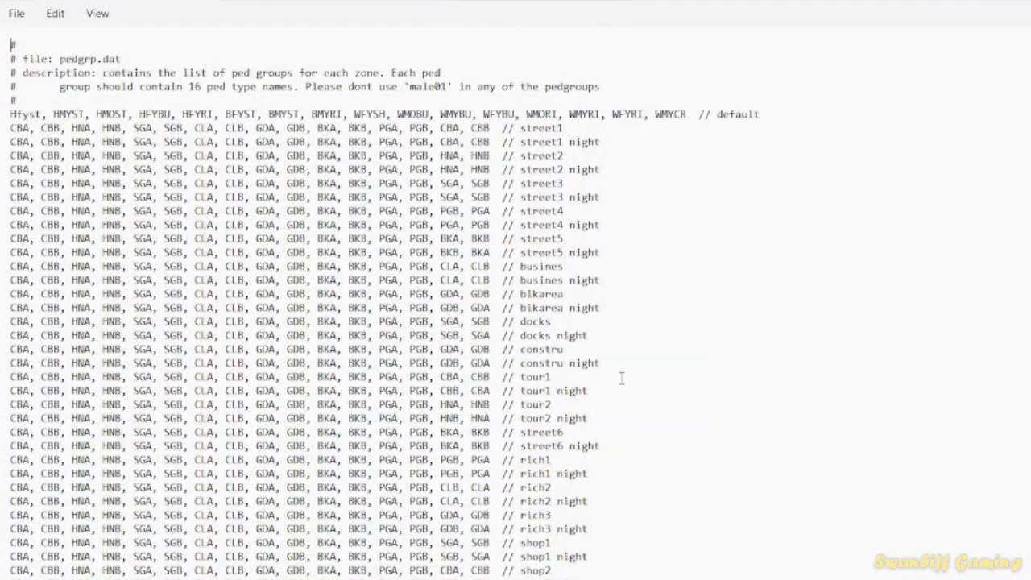
pyautogui.scroll(-4, 645, 403)
pyautogui.scroll(4, 595, 419)
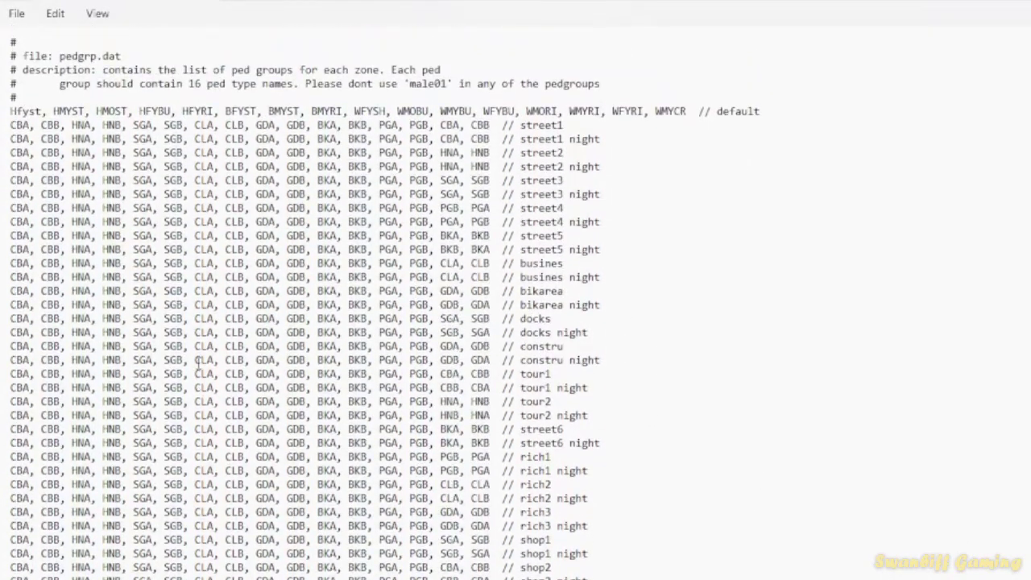
pyautogui.scroll(-9, 202, 386)
pyautogui.scroll(9, 301, 441)
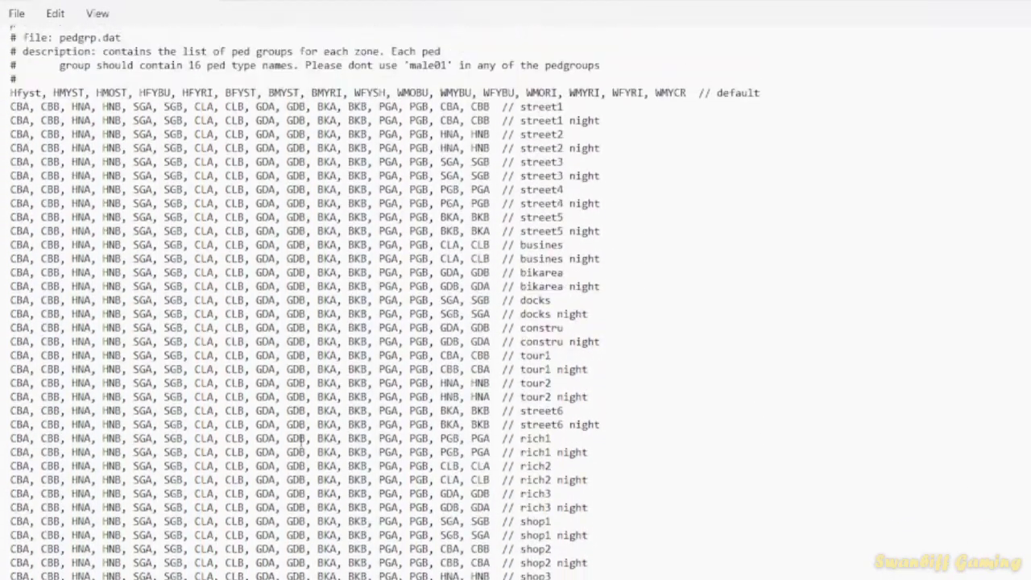
pyautogui.scroll(-9, 460, 306)
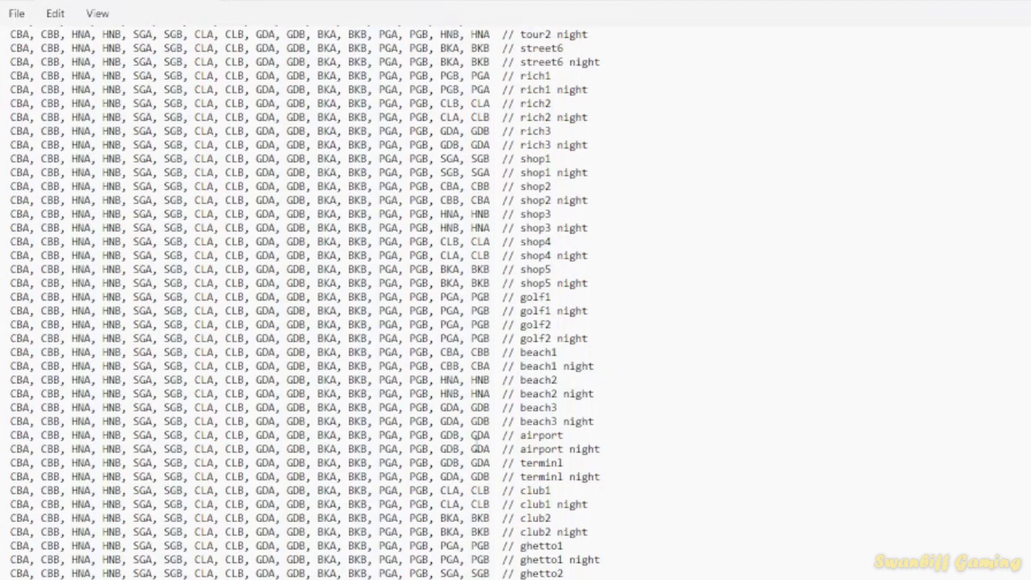
pyautogui.scroll(7, 594, 445)
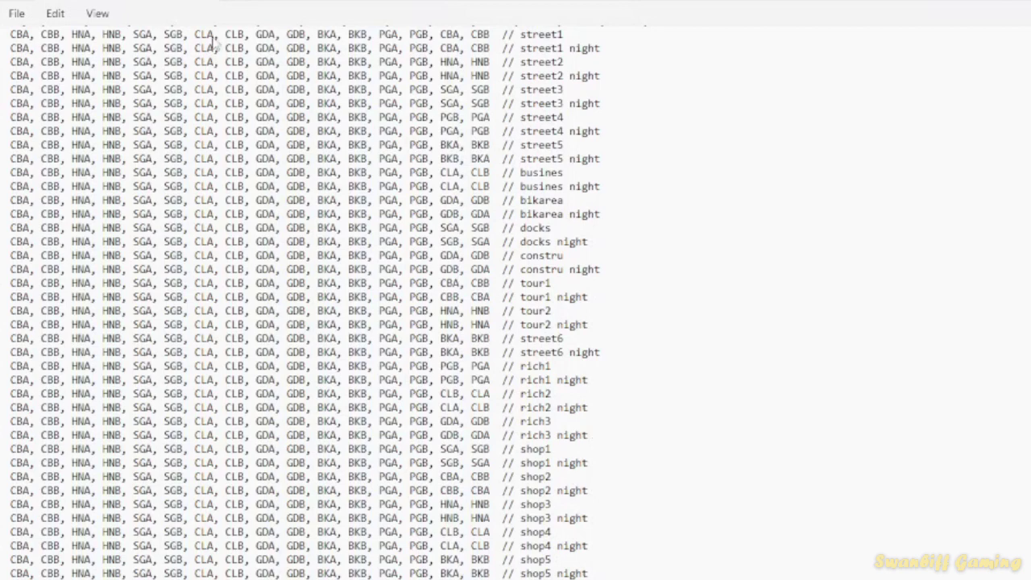
pyautogui.scroll(2, 624, 387)
pyautogui.scroll(1, 625, 386)
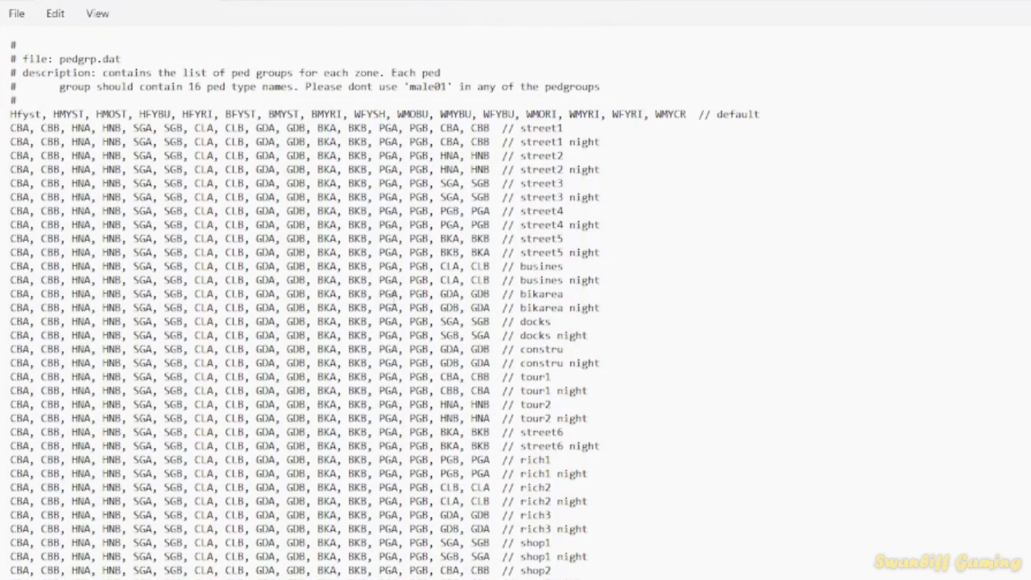
pyautogui.scroll(-3, 377, 272)
pyautogui.scroll(-3, 378, 269)
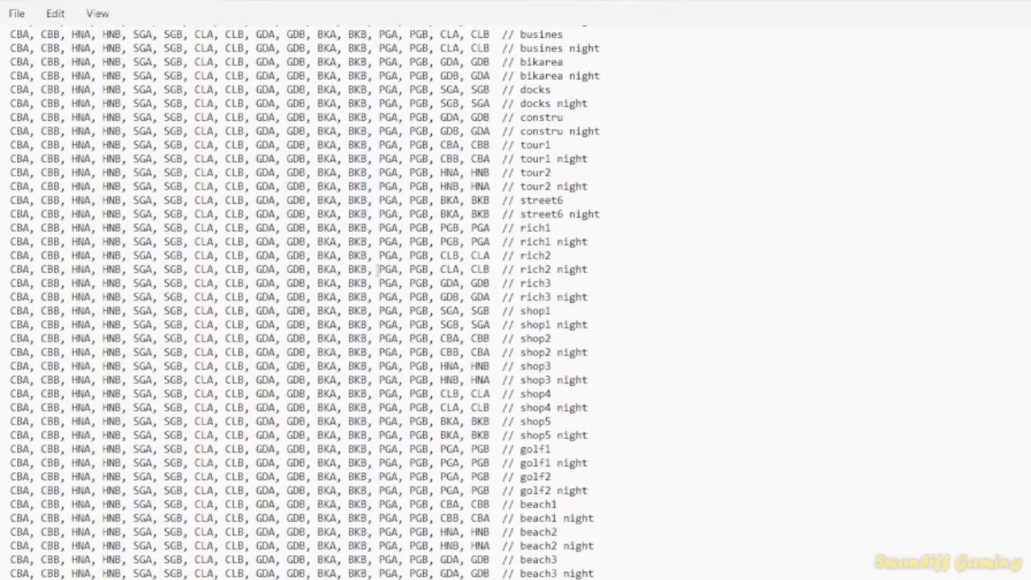
pyautogui.scroll(-1, 377, 272)
pyautogui.scroll(7, 433, 436)
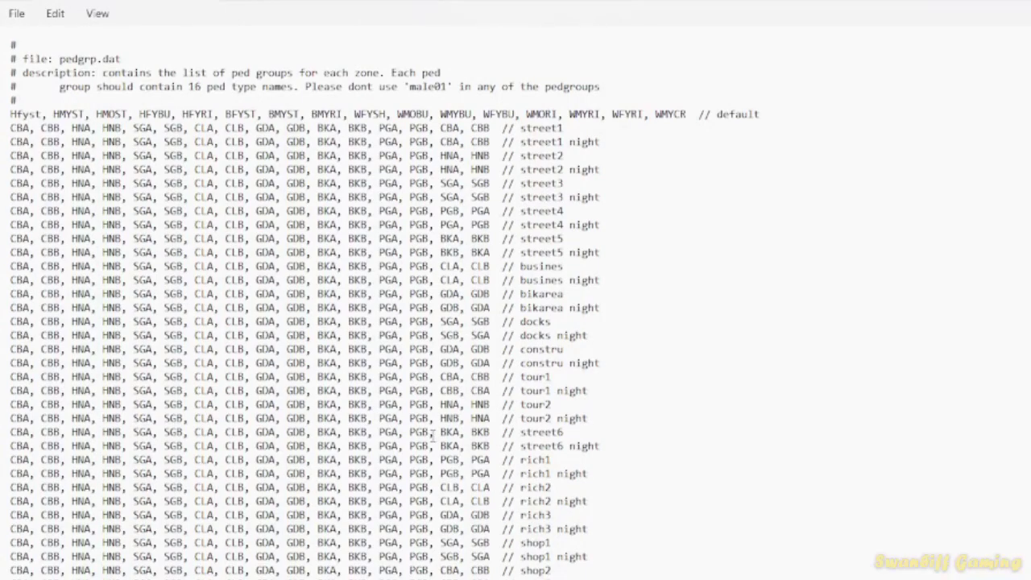
pyautogui.scroll(-7, 435, 431)
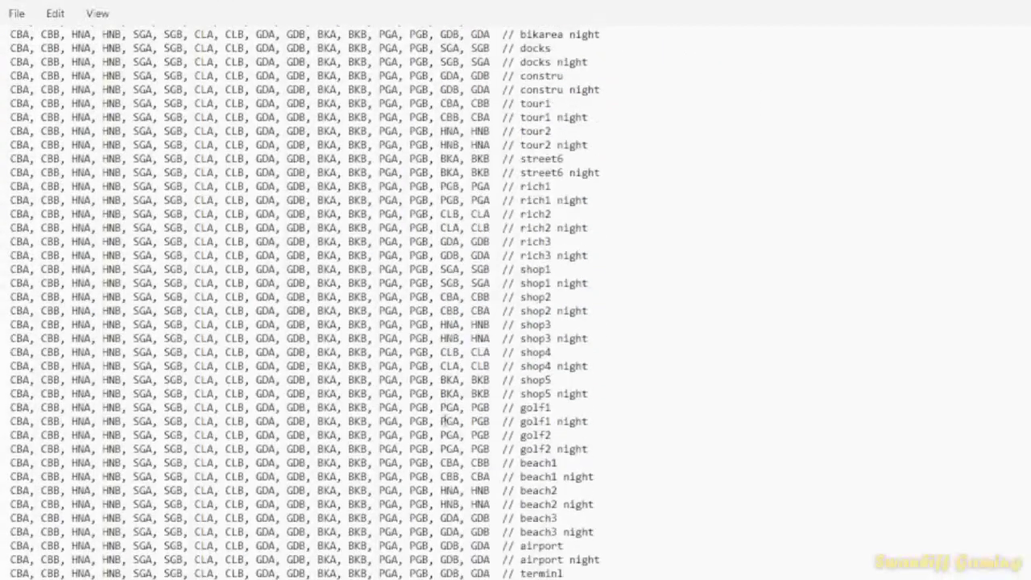
pyautogui.scroll(5, 441, 421)
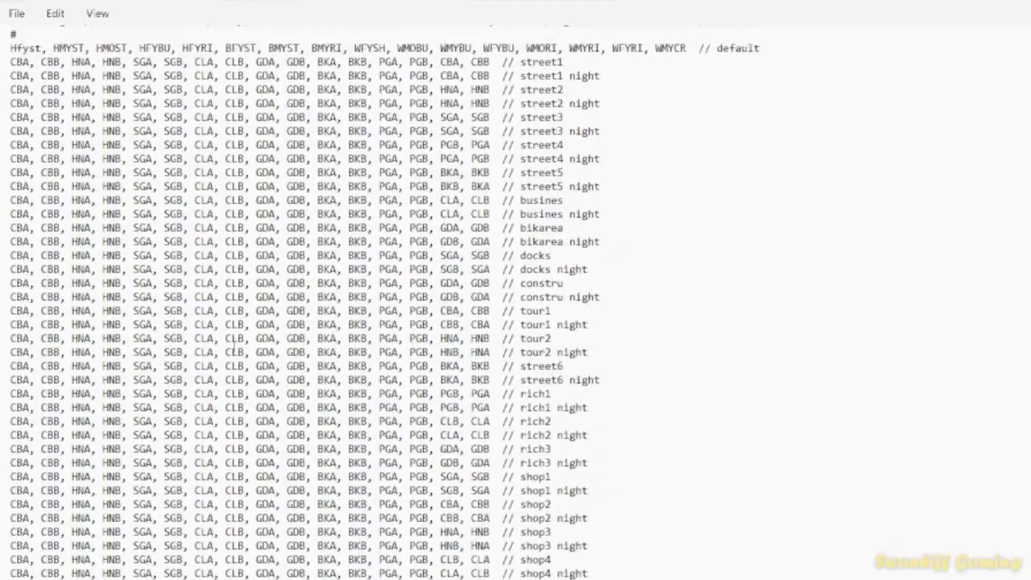
pyautogui.scroll(2, 251, 348)
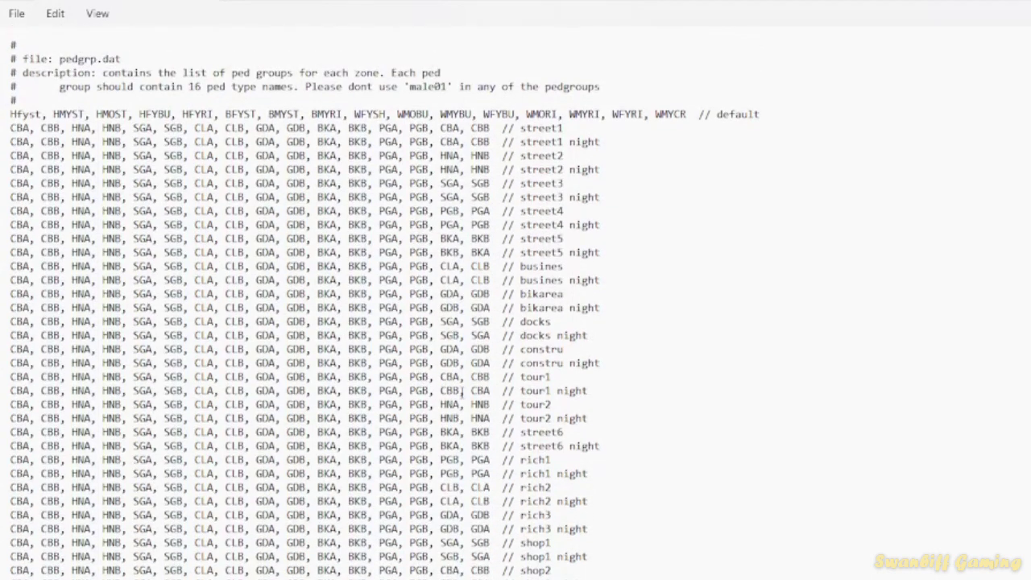
pyautogui.scroll(-9, 234, 363)
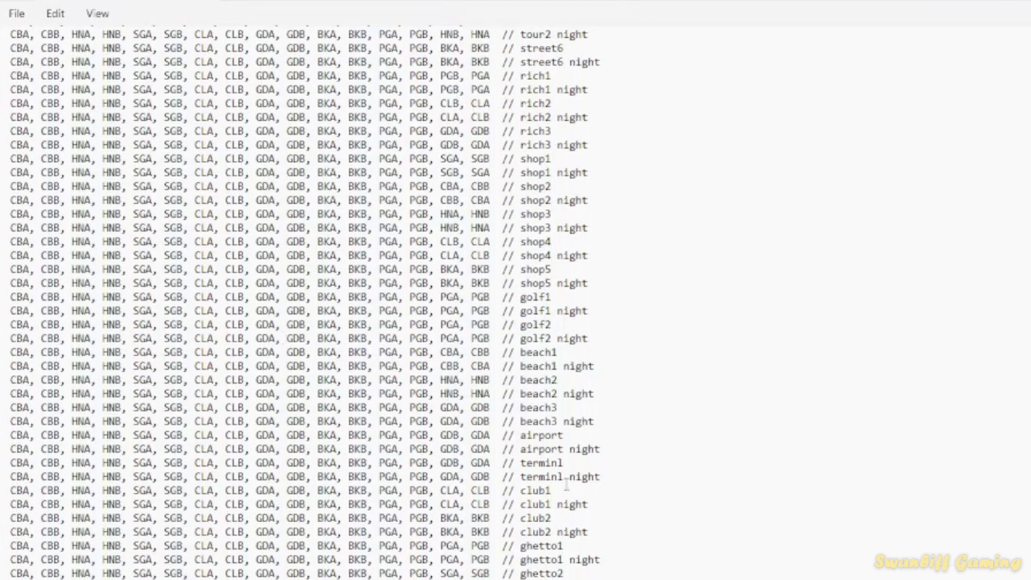
pyautogui.scroll(2, 528, 423)
pyautogui.scroll(7, 522, 419)
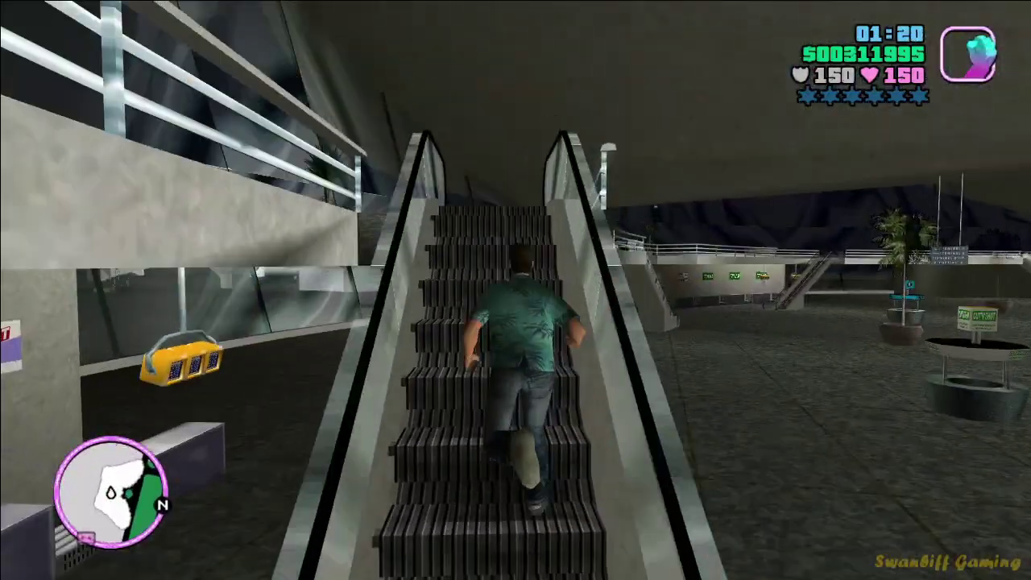
pyautogui.press('w')
pyautogui.press('w')
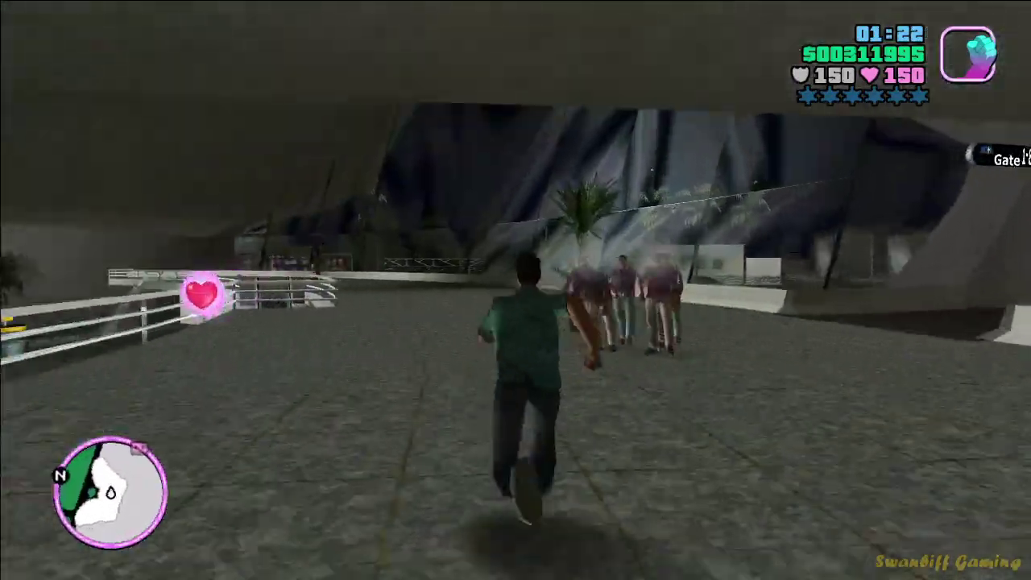
pyautogui.press('w')
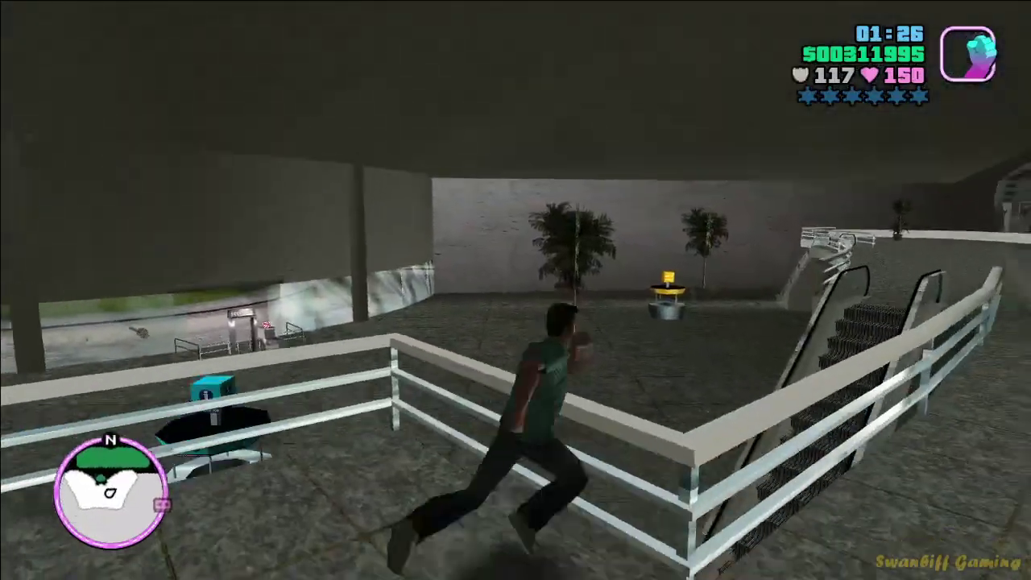
pyautogui.press('w')
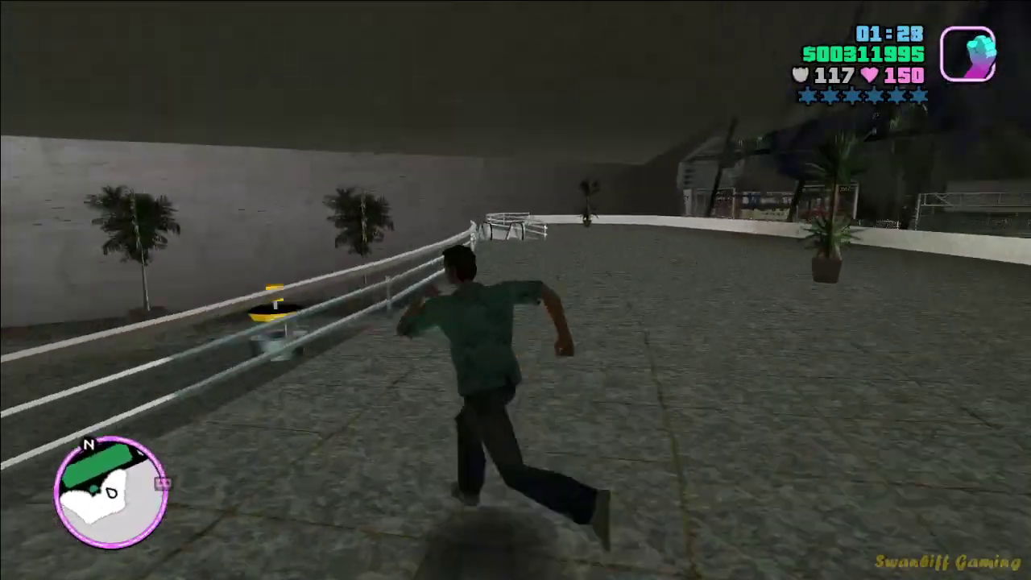
pyautogui.press('w')
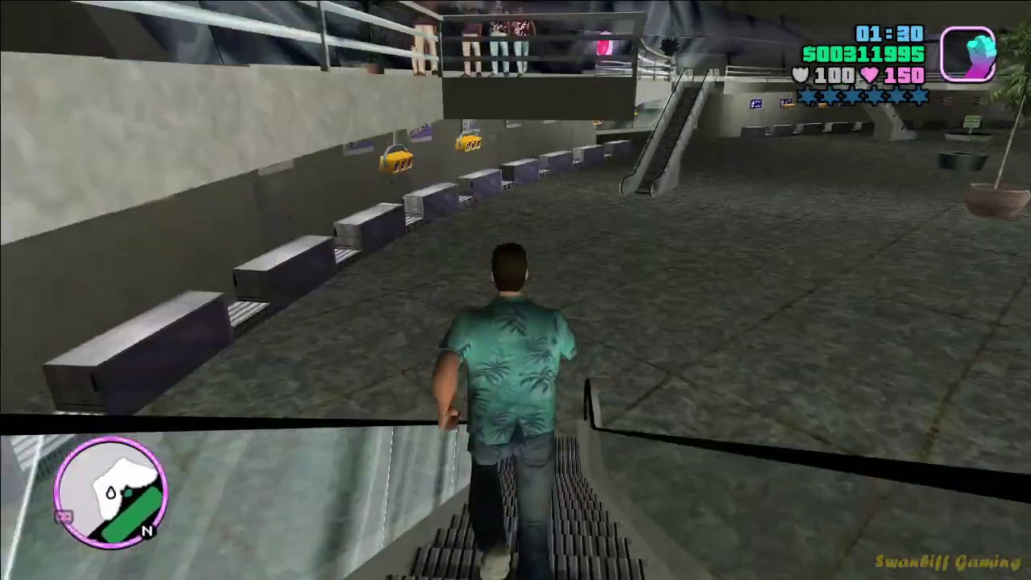
pyautogui.press('w')
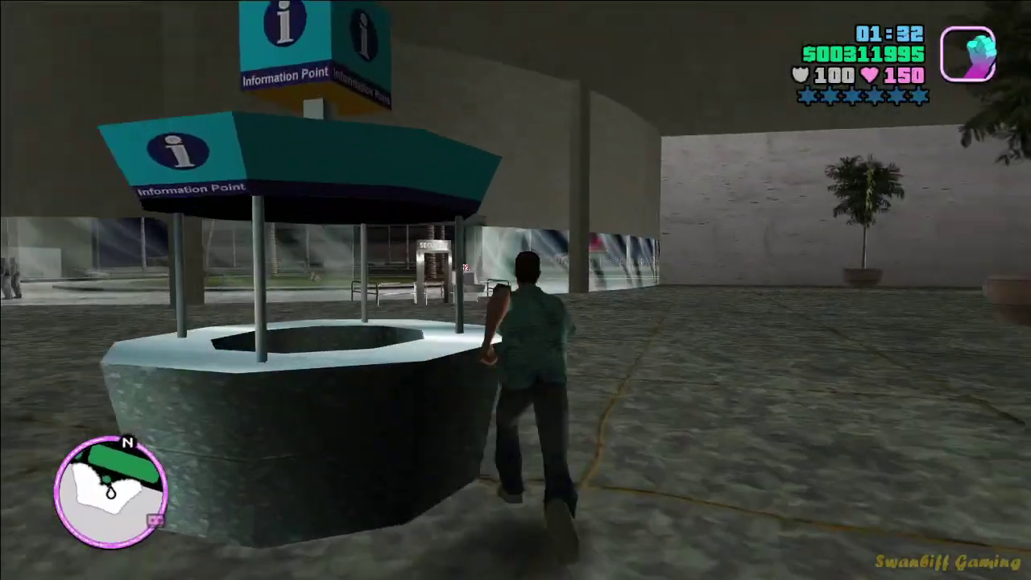
pyautogui.press('w')
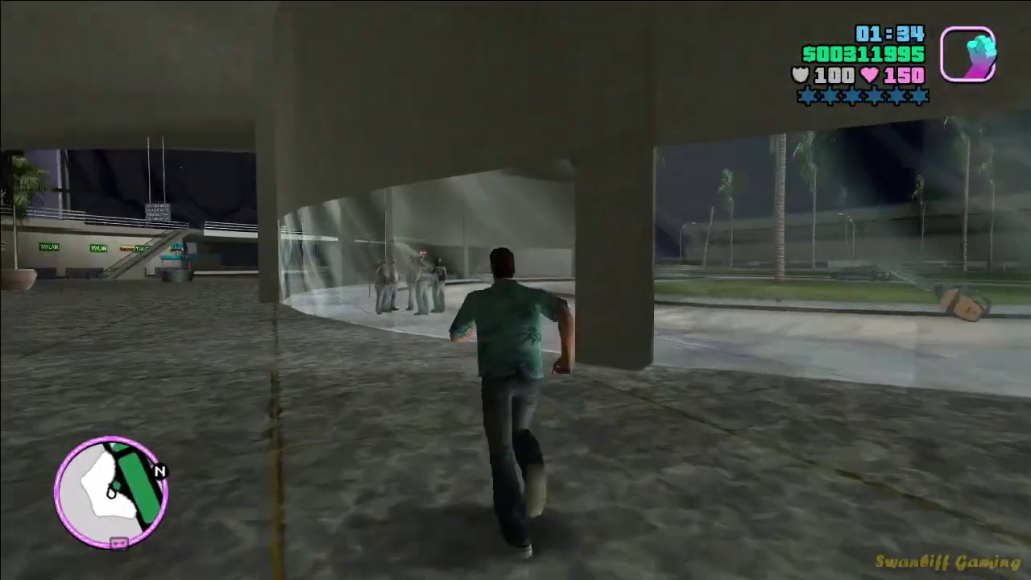
pyautogui.press('w')
pyautogui.press('s')
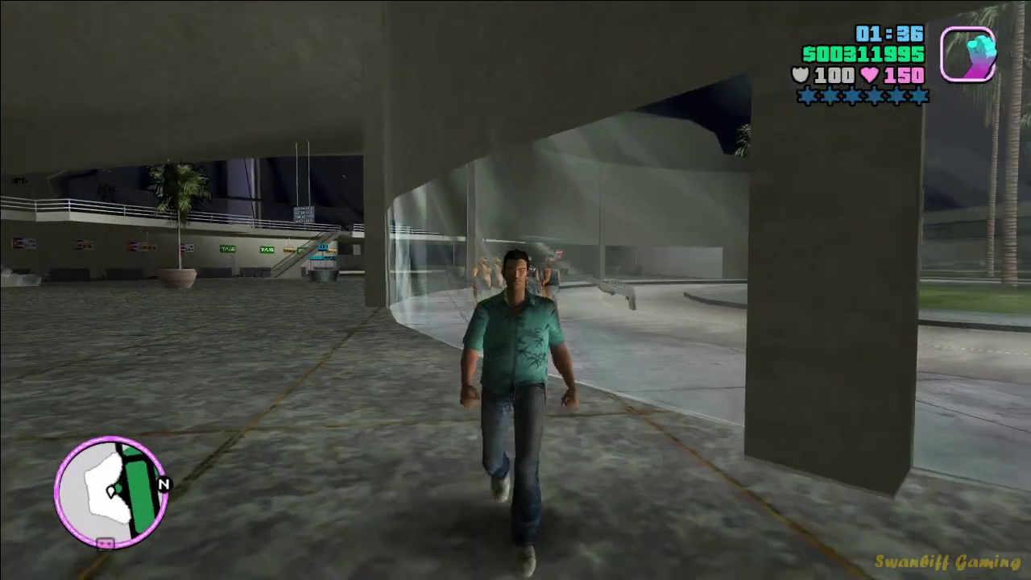
pyautogui.press('d')
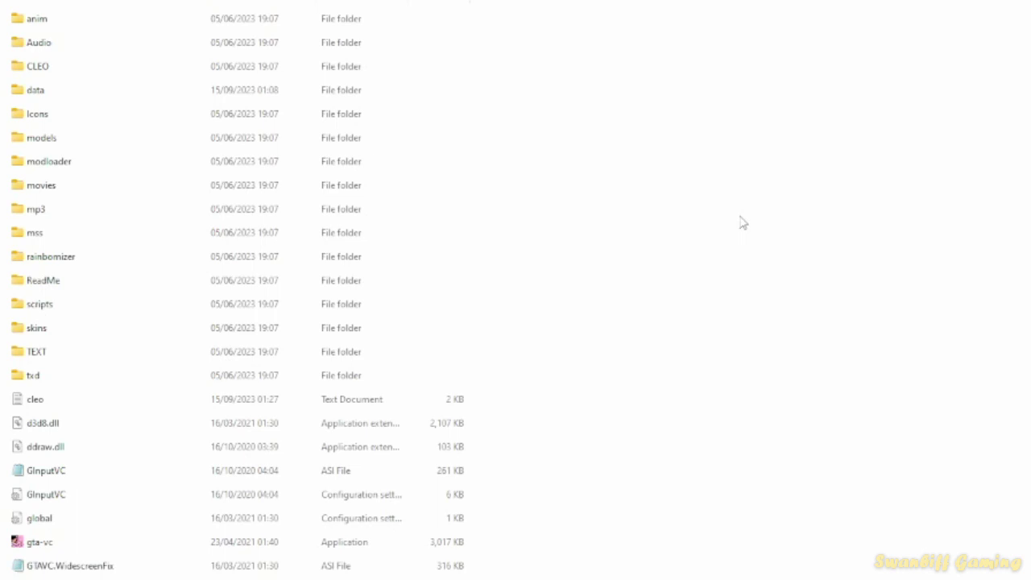
# Open default.ide from the game's data folder and find the gang peds section.
pyautogui.doubleClick(102, 92)
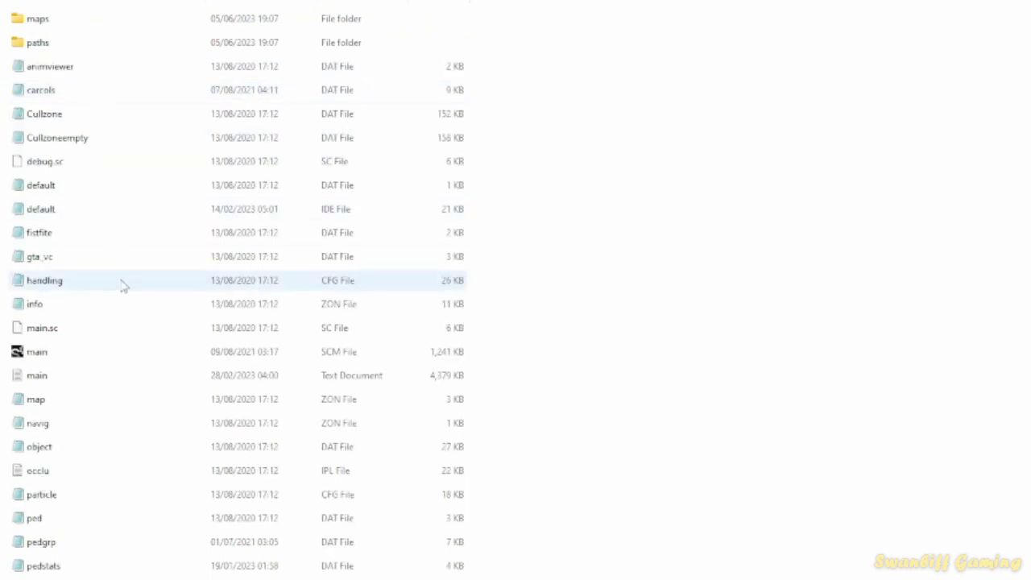
pyautogui.scroll(-1, 123, 319)
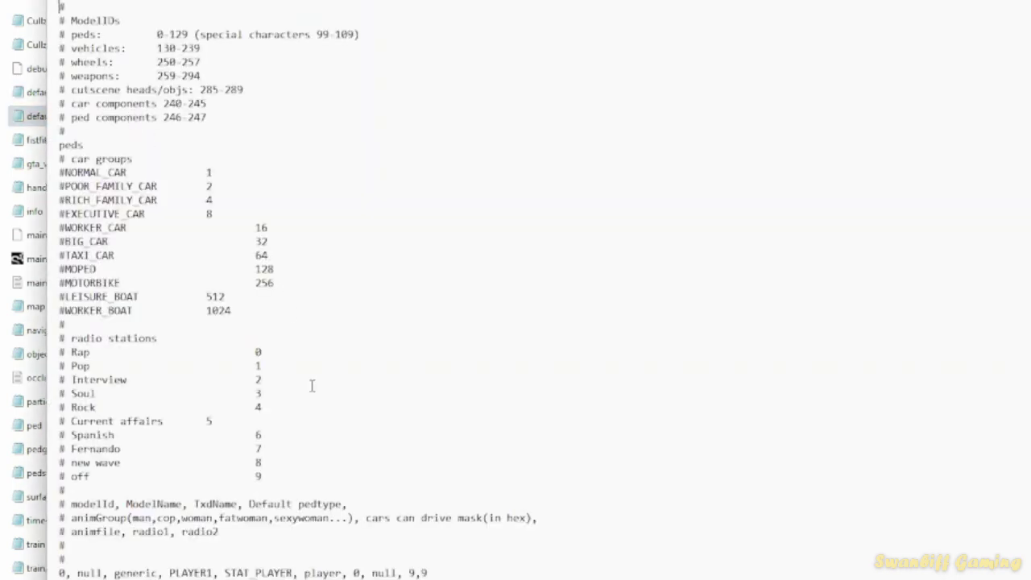
pyautogui.scroll(-20, 311, 386)
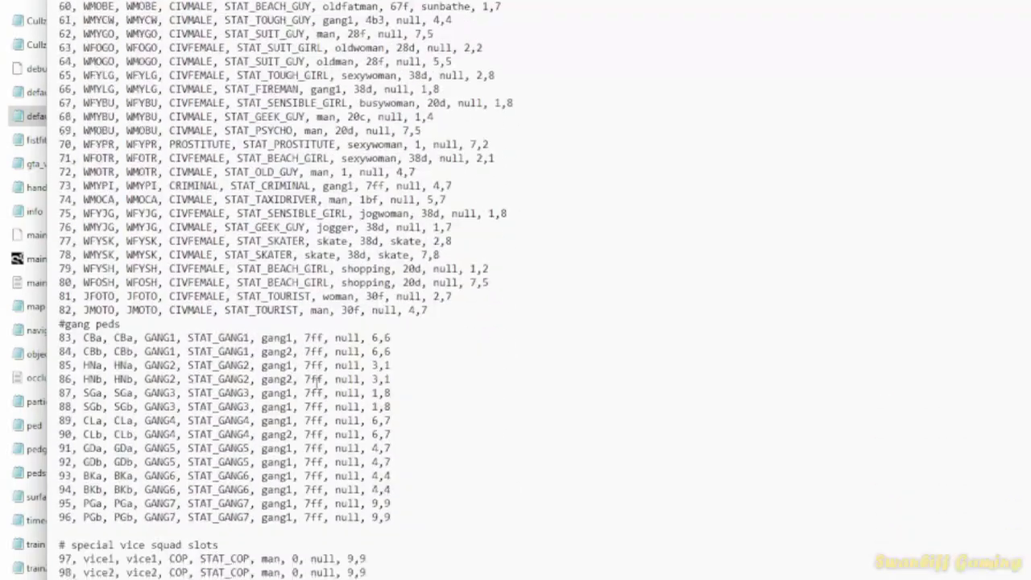
pyautogui.scroll(-7, 316, 384)
pyautogui.scroll(6, 316, 383)
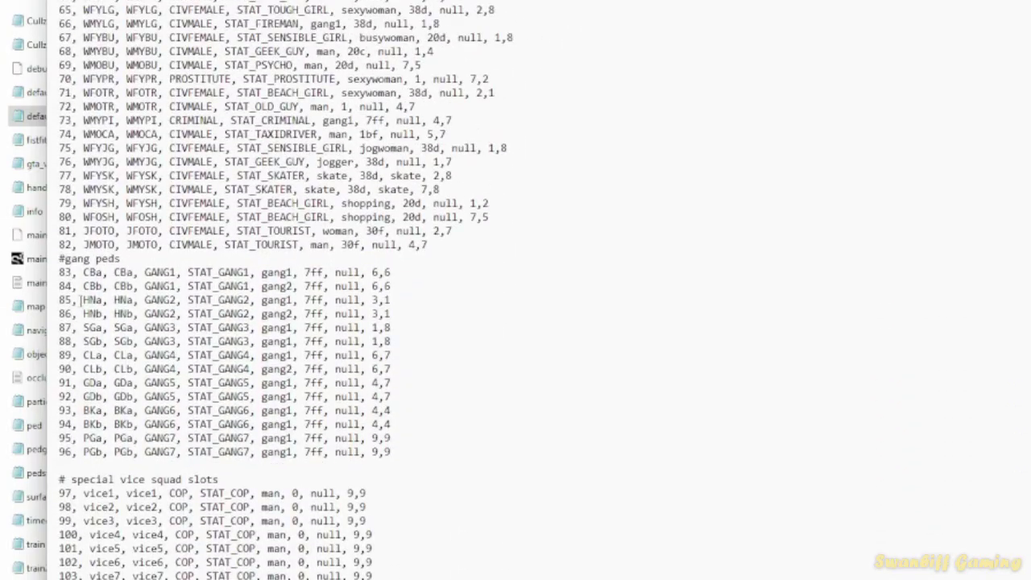
# Examine the gang peds entries 83 to 96 in default.ide, focusing on their 7ff vehicle mask values.
pyautogui.moveTo(60, 259); pyautogui.dragTo(436, 468)
pyautogui.click(392, 396)
pyautogui.moveTo(306, 272); pyautogui.dragTo(308, 382)
pyautogui.click(335, 369)
pyautogui.doubleClick(310, 273)
pyautogui.click(308, 278)
pyautogui.moveTo(307, 274); pyautogui.dragTo(314, 301)
pyautogui.click(322, 311)
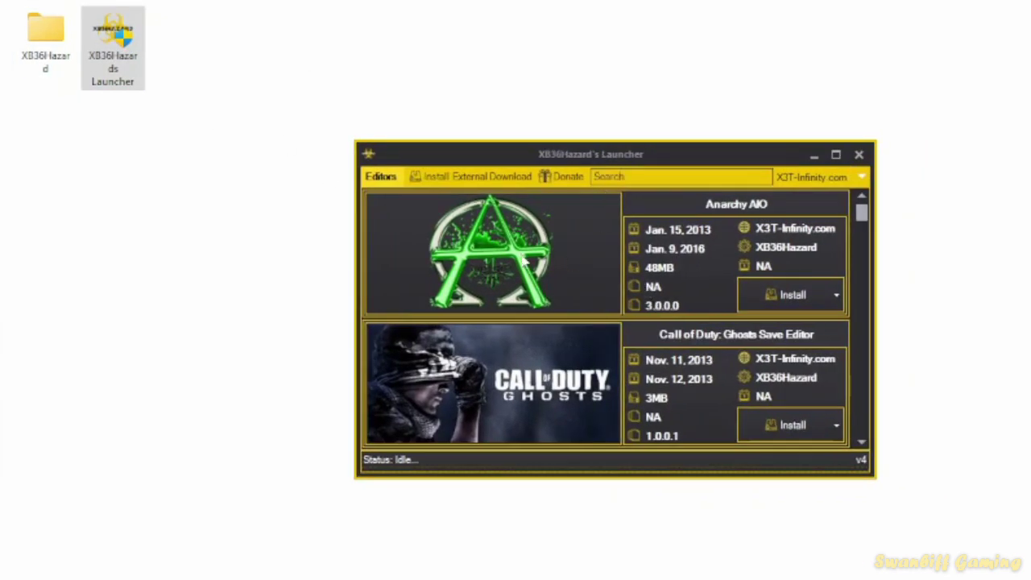
# Switch to XB36Hazard's Launcher, find the GTA Vice City Save Editor and start its installation.
pyautogui.scroll(-10, 633, 336)
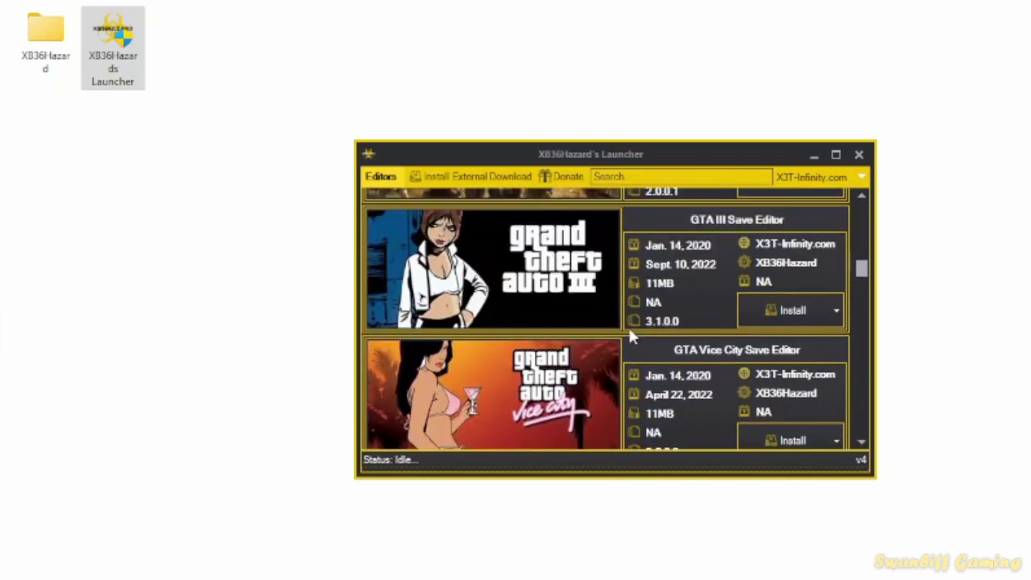
pyautogui.scroll(-3, 860, 268)
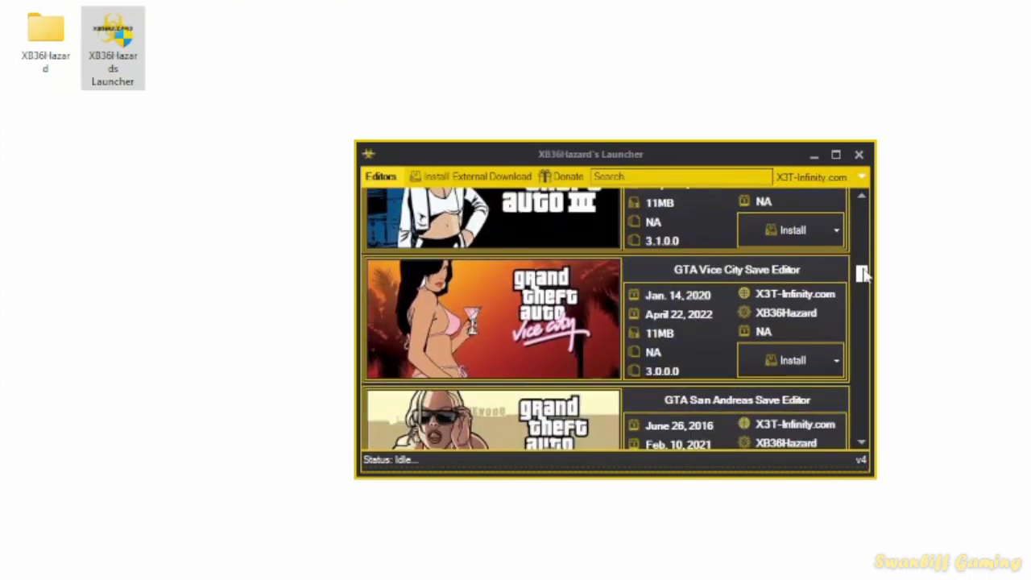
pyautogui.scroll(3, 860, 269)
pyautogui.scroll(1, 862, 266)
pyautogui.moveTo(862, 266)
pyautogui.mouseDown()
pyautogui.moveTo(861, 283)
pyautogui.moveTo(861, 256)
pyautogui.moveTo(862, 299)
pyautogui.moveTo(863, 271)
pyautogui.mouseUp()
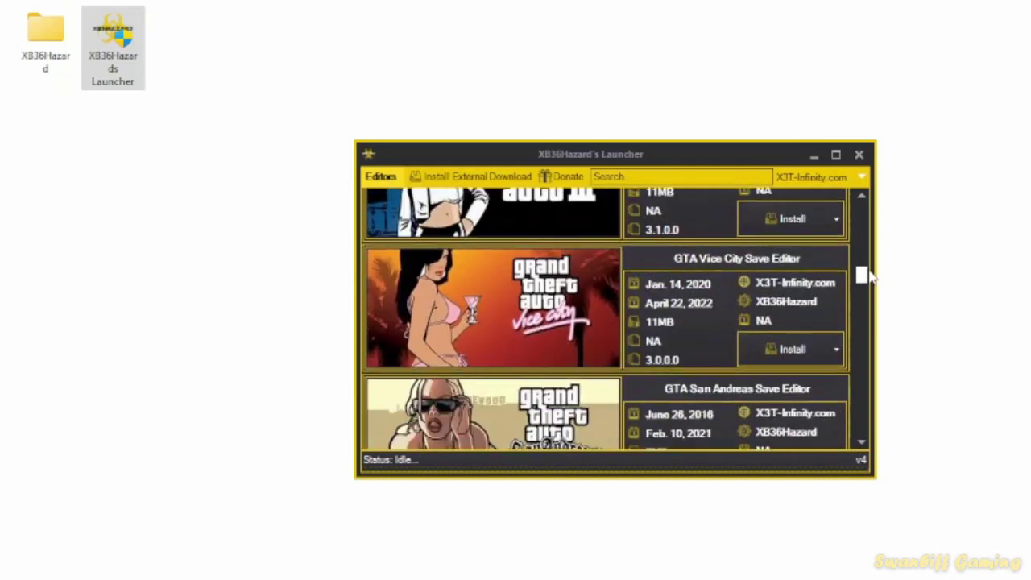
pyautogui.click(793, 351)
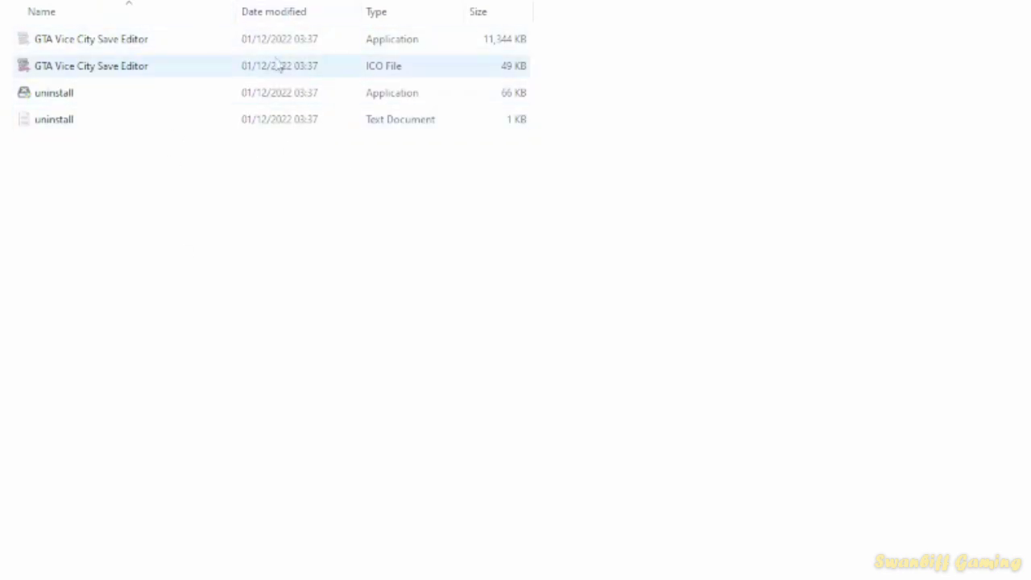
# Launch the GTA Vice City Save Editor application from its installation folder and bring its window fully into view.
pyautogui.doubleClick(158, 47)
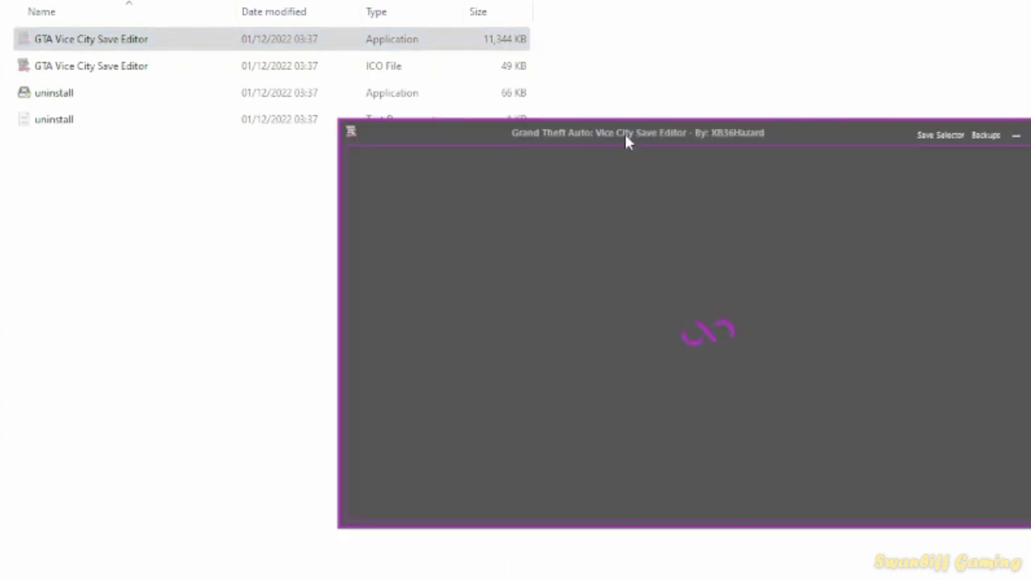
pyautogui.moveTo(624, 132); pyautogui.dragTo(526, 179)
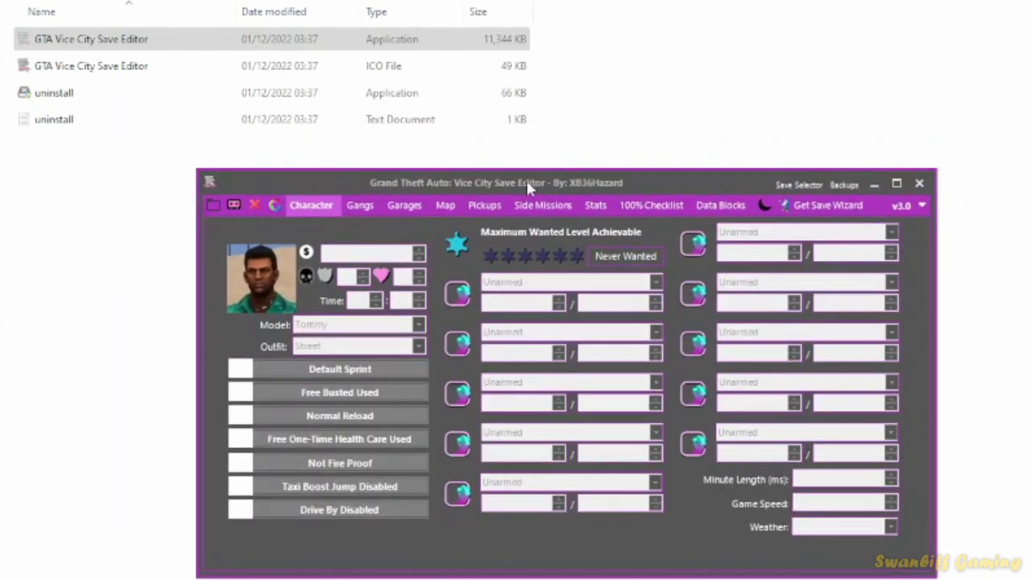
pyautogui.click(233, 206)
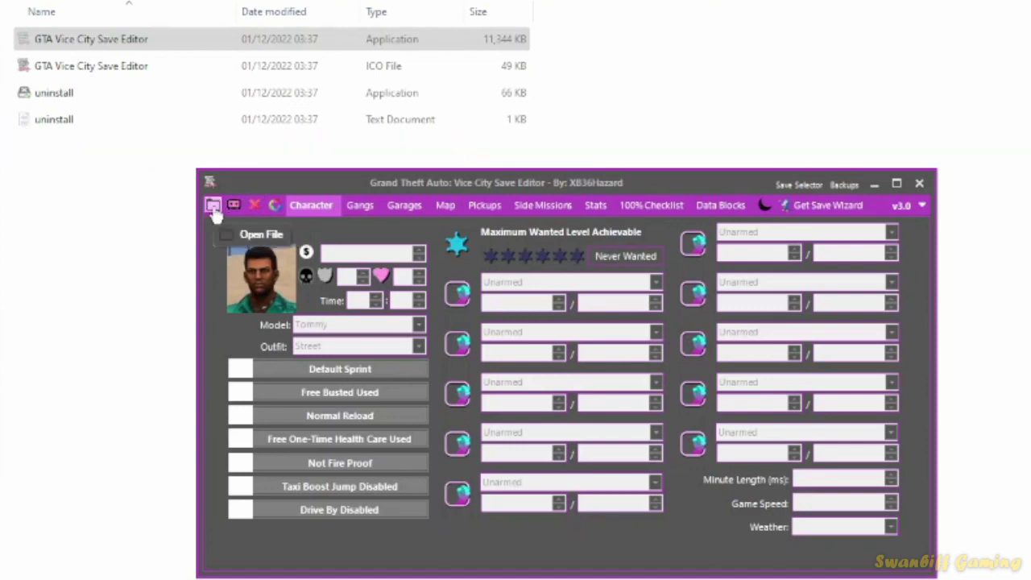
# Open the save file GTAVCsf3.b for PC/Android/iOS and make a backup before editing.
pyautogui.click(213, 207)
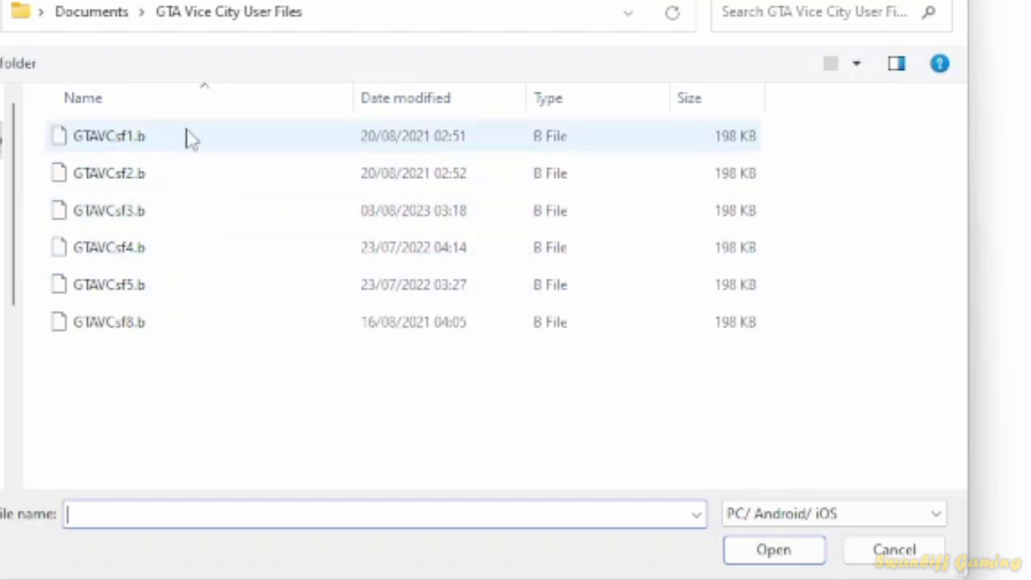
pyautogui.click(198, 214)
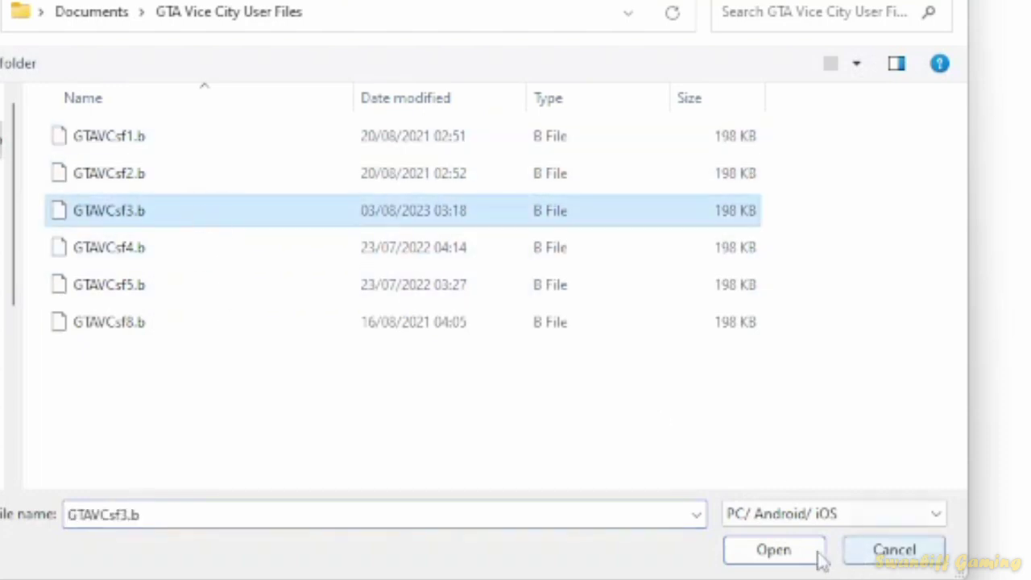
pyautogui.click(775, 551)
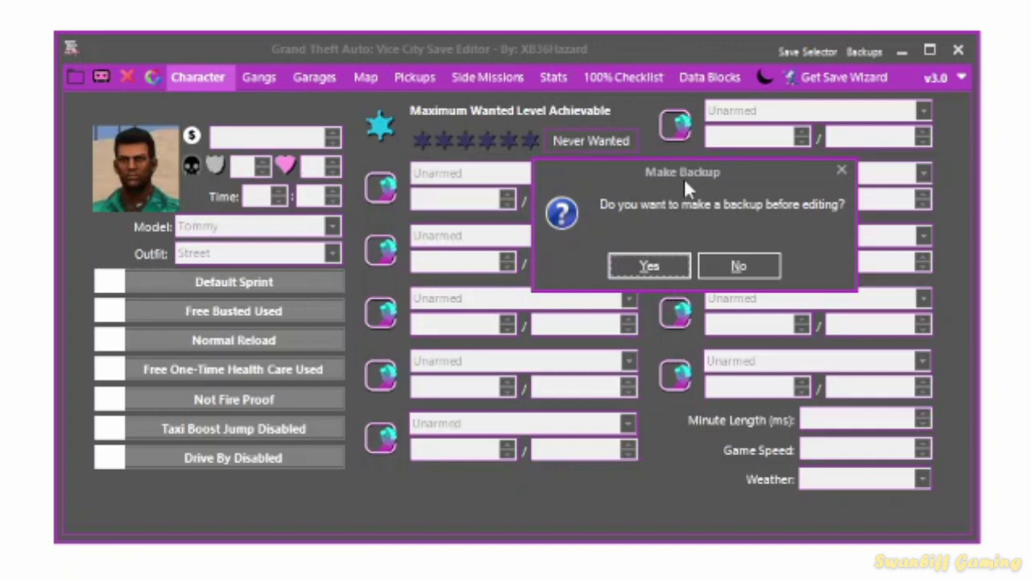
pyautogui.moveTo(684, 178); pyautogui.dragTo(584, 172)
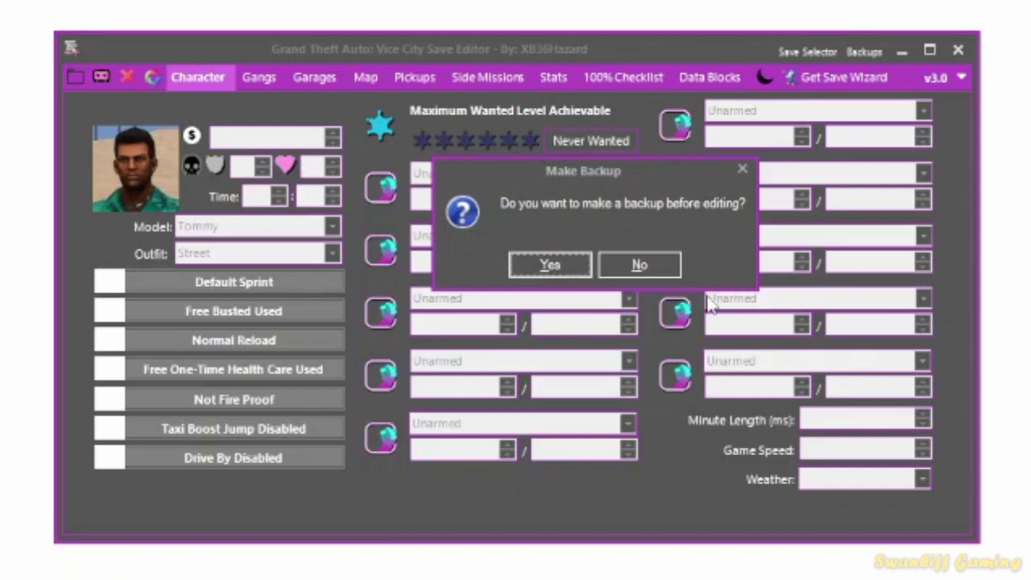
pyautogui.click(581, 266)
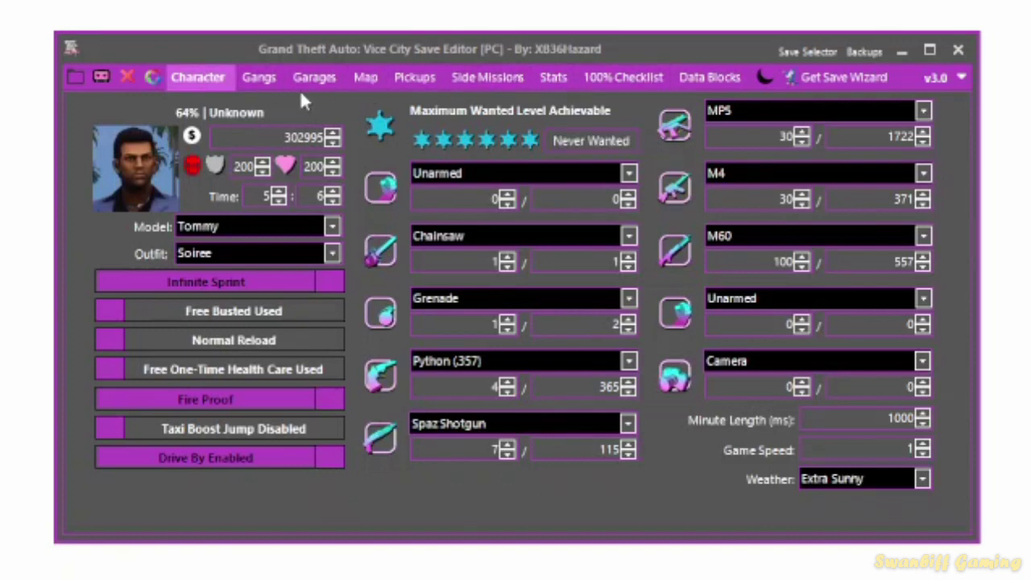
# Show the gang settings and review each gang's attitude towards the player, vehicle and weapons.
pyautogui.click(264, 85)
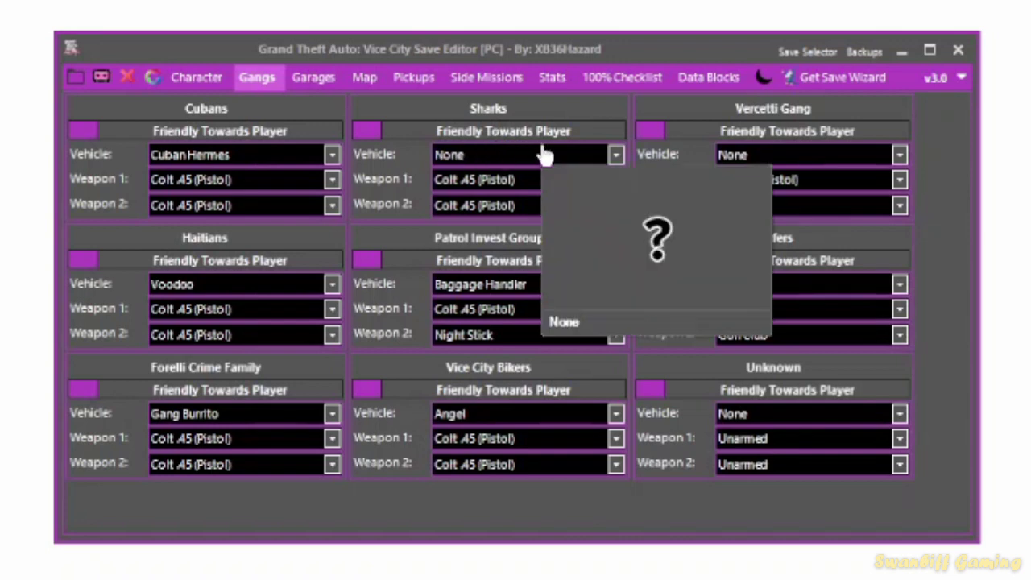
pyautogui.moveTo(440, 171)
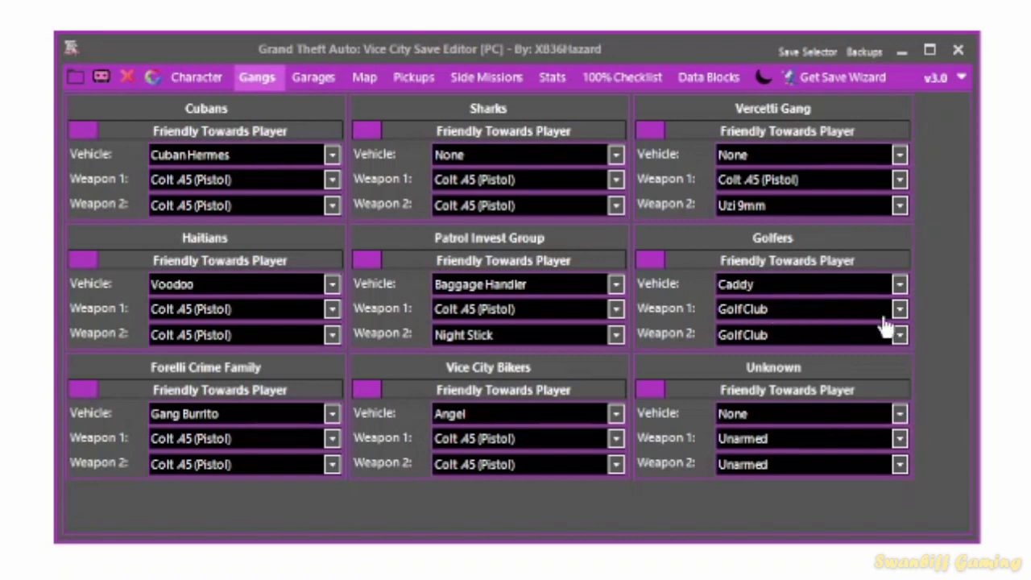
pyautogui.click(805, 318)
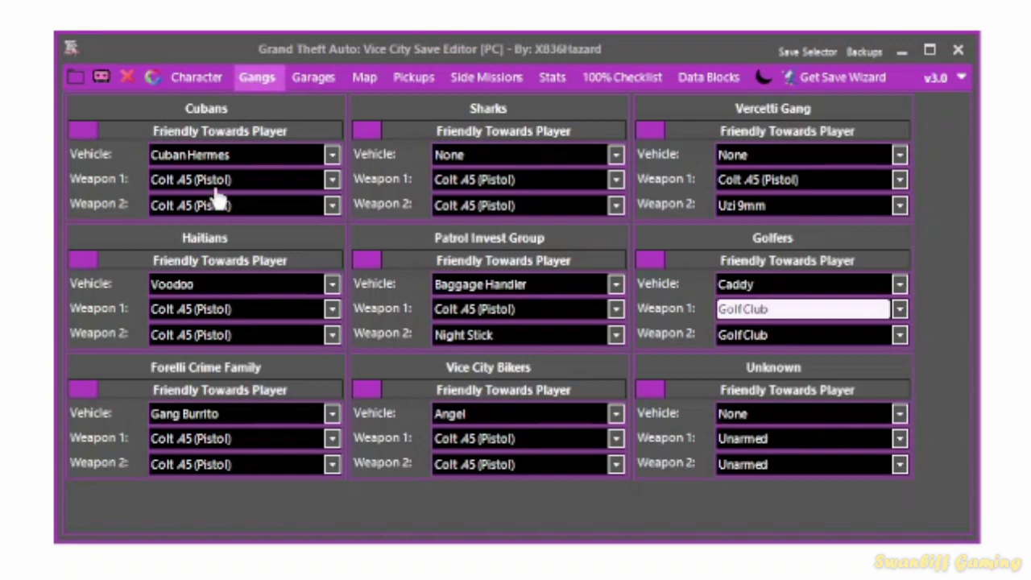
# Try setting the Cubans, Sharks and Vercetti Gang to Hostile Towards Player, and return them to Friendly Towards Player.
pyautogui.click(208, 133)
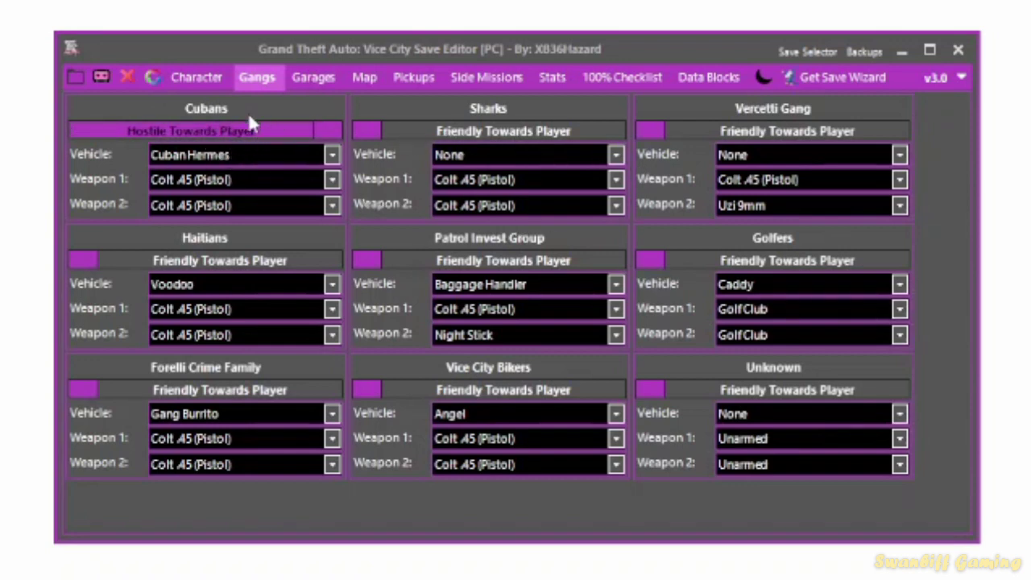
pyautogui.click(452, 136)
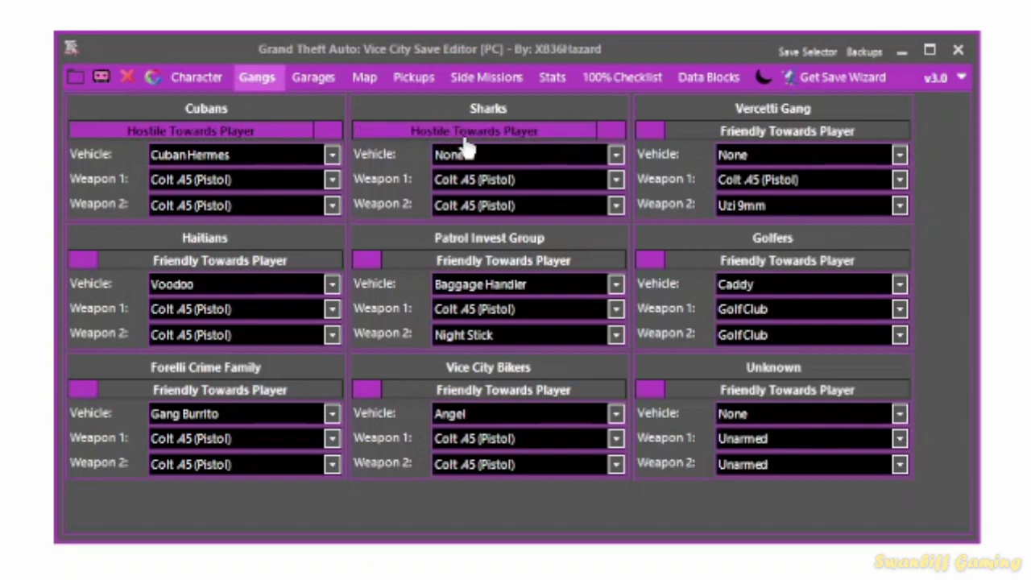
pyautogui.click(766, 137)
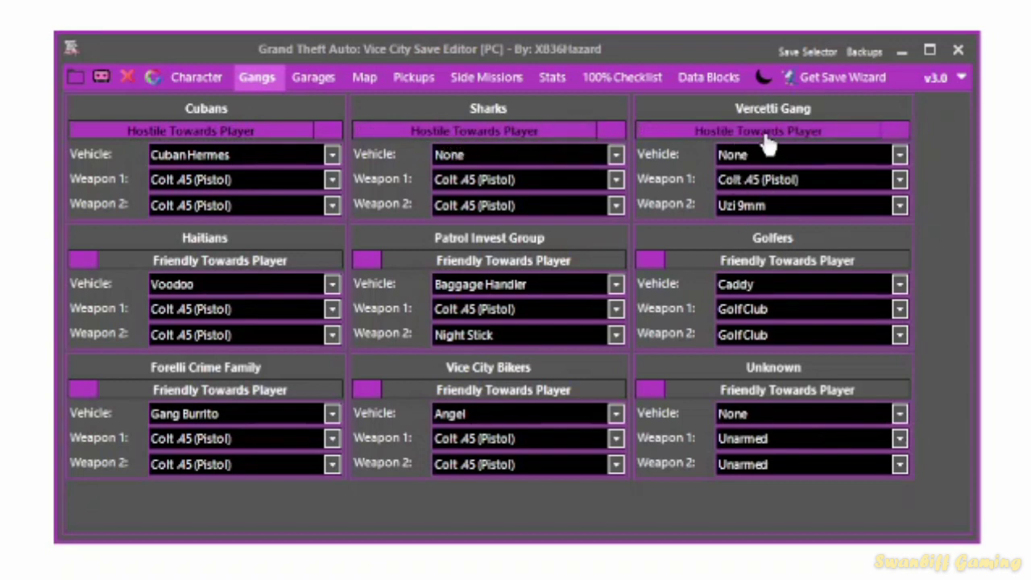
pyautogui.click(766, 137)
# Look through the available vehicles for the Cubans and try Police Maverick as their vehicle.
pyautogui.click(280, 157)
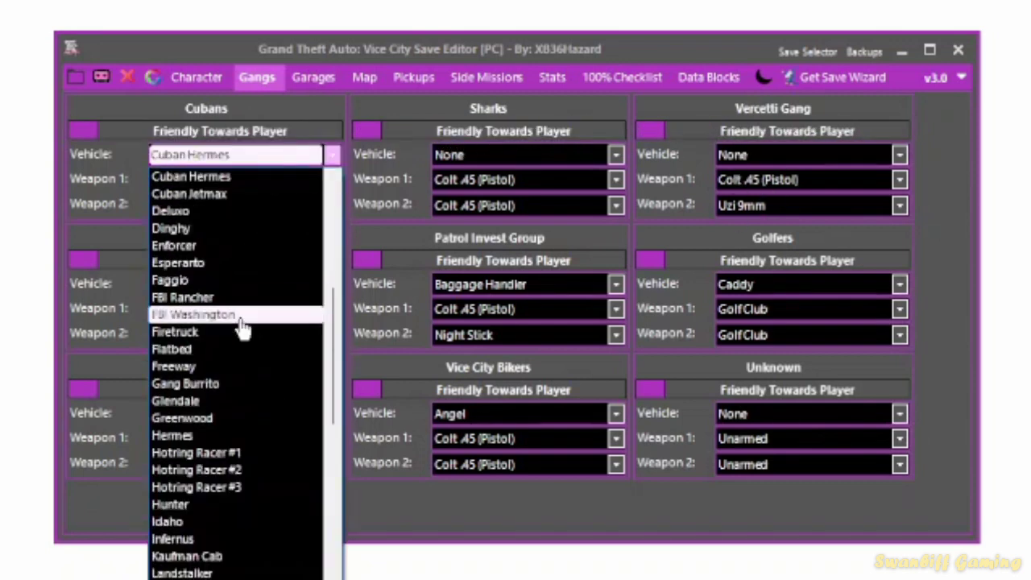
pyautogui.scroll(3, 246, 339)
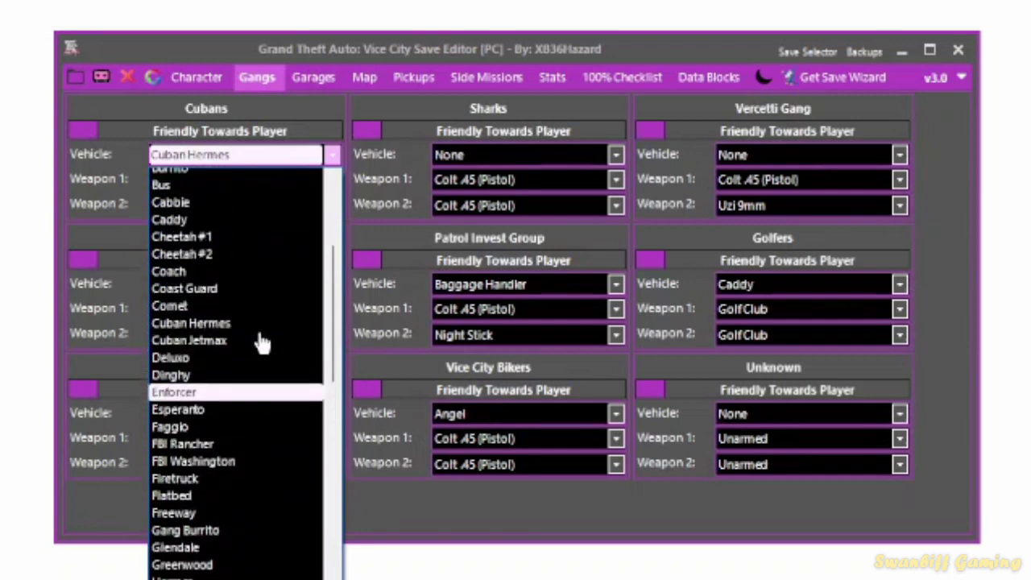
pyautogui.scroll(5, 241, 266)
pyautogui.scroll(-8, 222, 268)
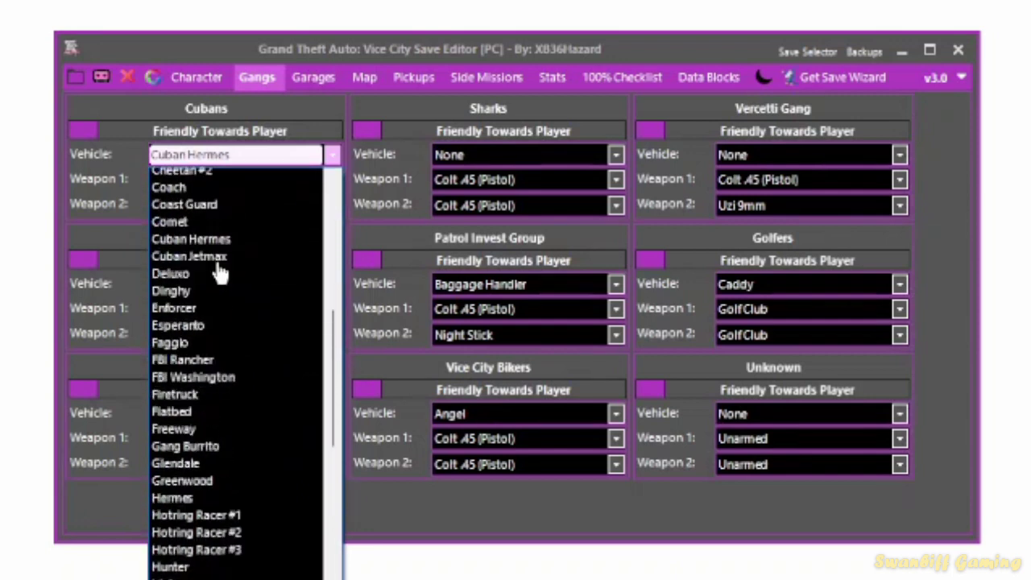
pyautogui.scroll(-13, 218, 322)
pyautogui.scroll(7, 214, 352)
pyautogui.scroll(10, 236, 491)
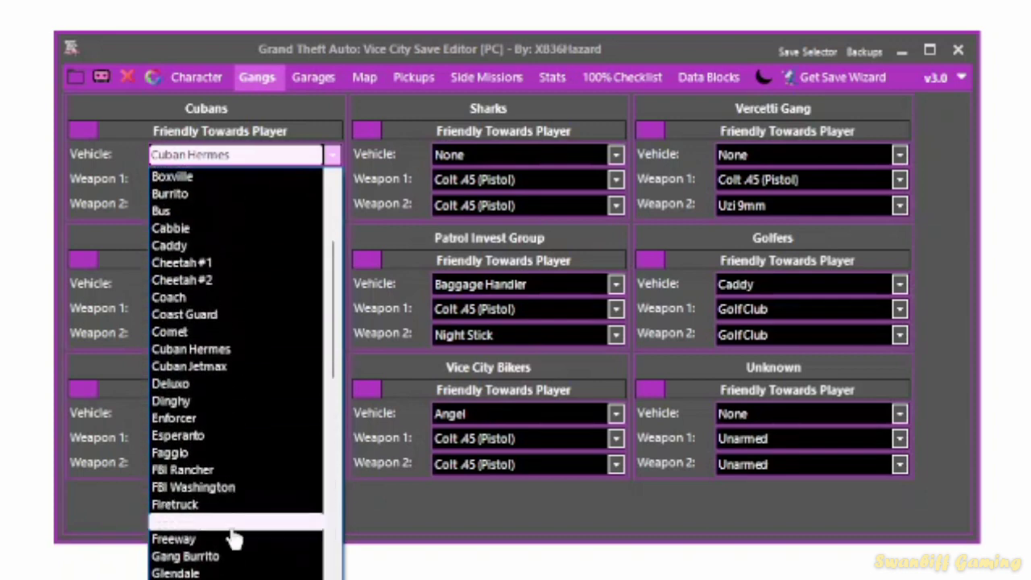
pyautogui.scroll(3, 244, 435)
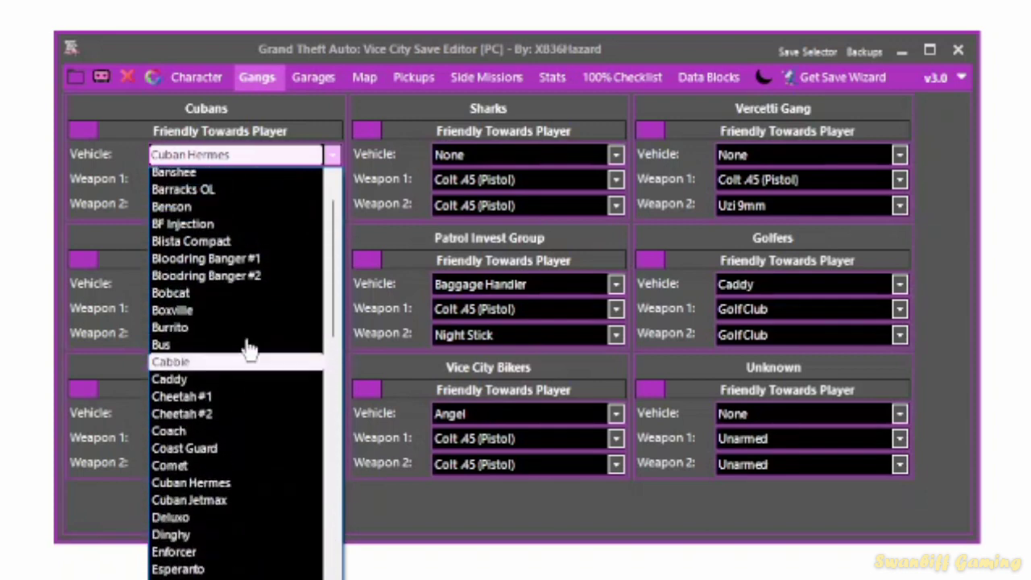
pyautogui.scroll(2, 248, 348)
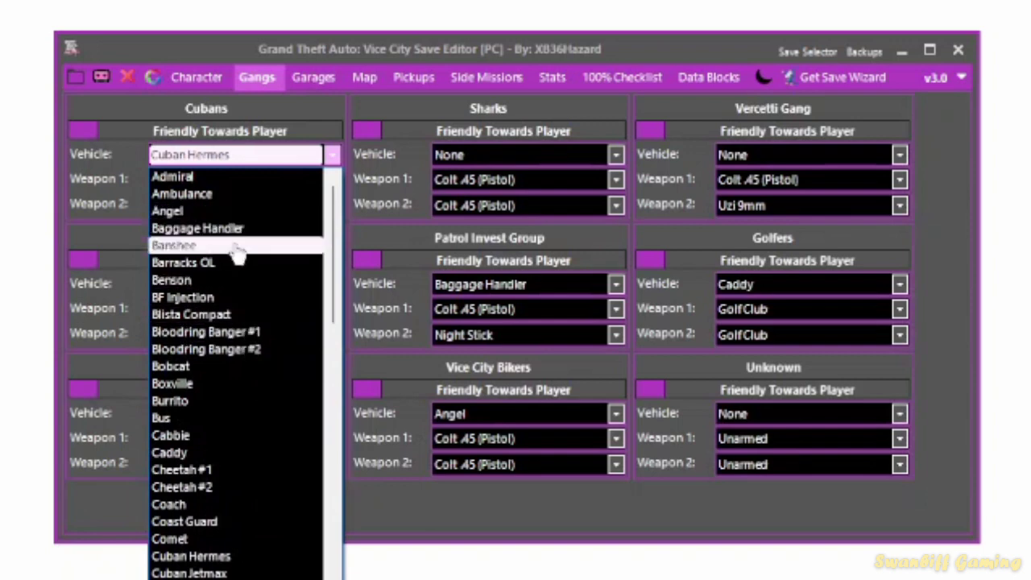
pyautogui.scroll(-9, 246, 394)
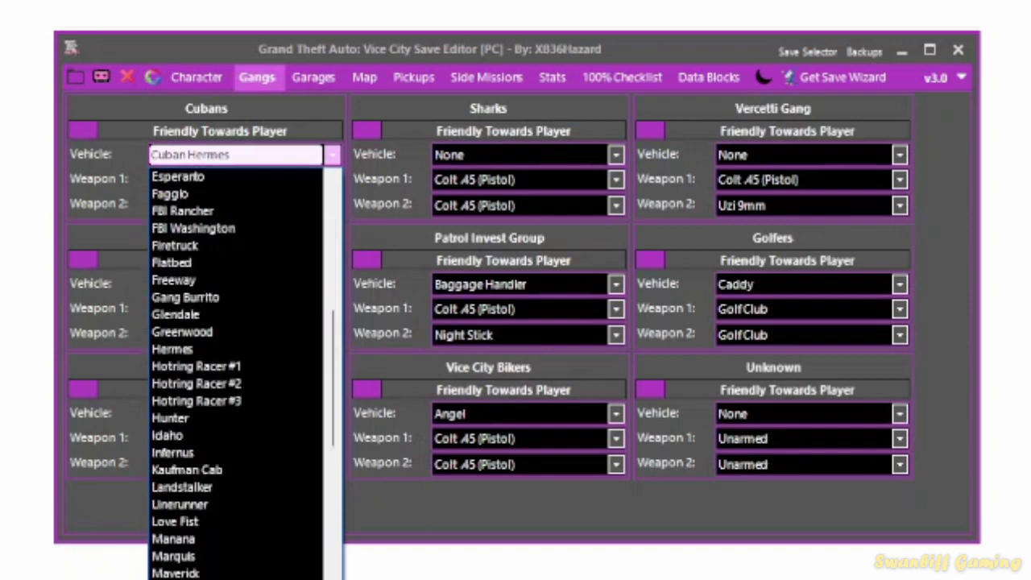
pyautogui.scroll(-6, 202, 555)
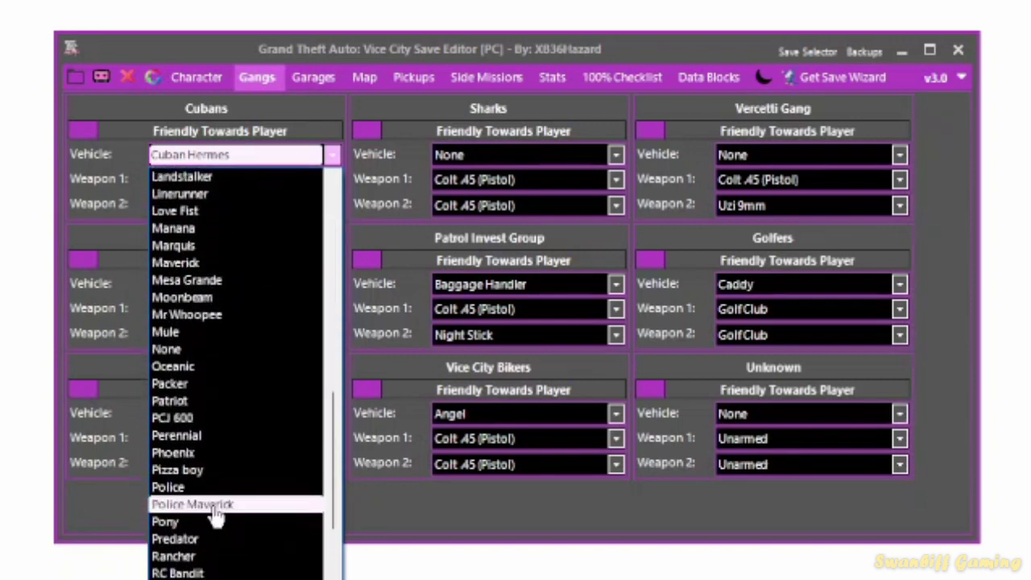
pyautogui.click(214, 509)
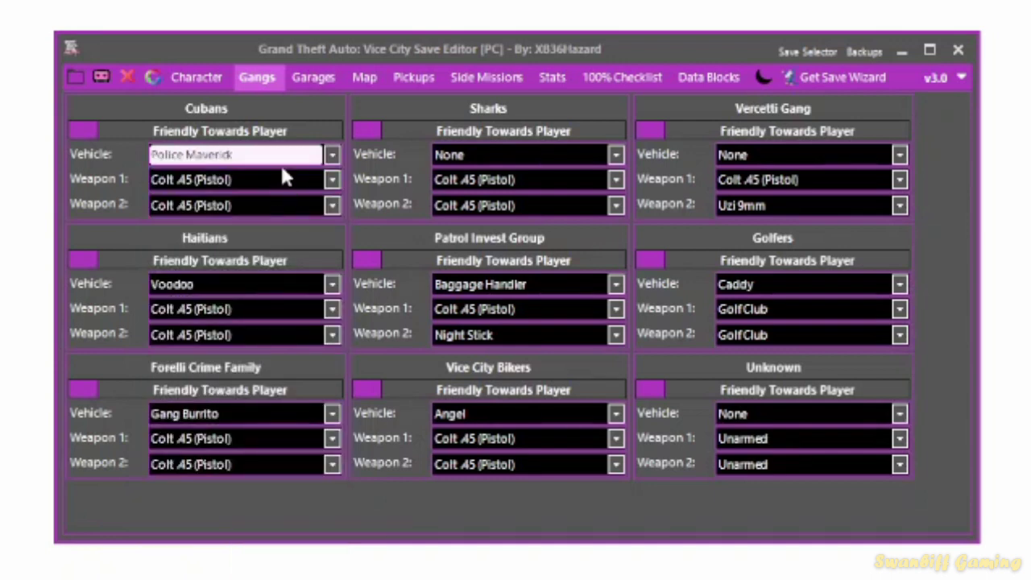
# Try Pony and Regina in turn as the Cubans' vehicle, and preview the Regina picture.
pyautogui.click(331, 154)
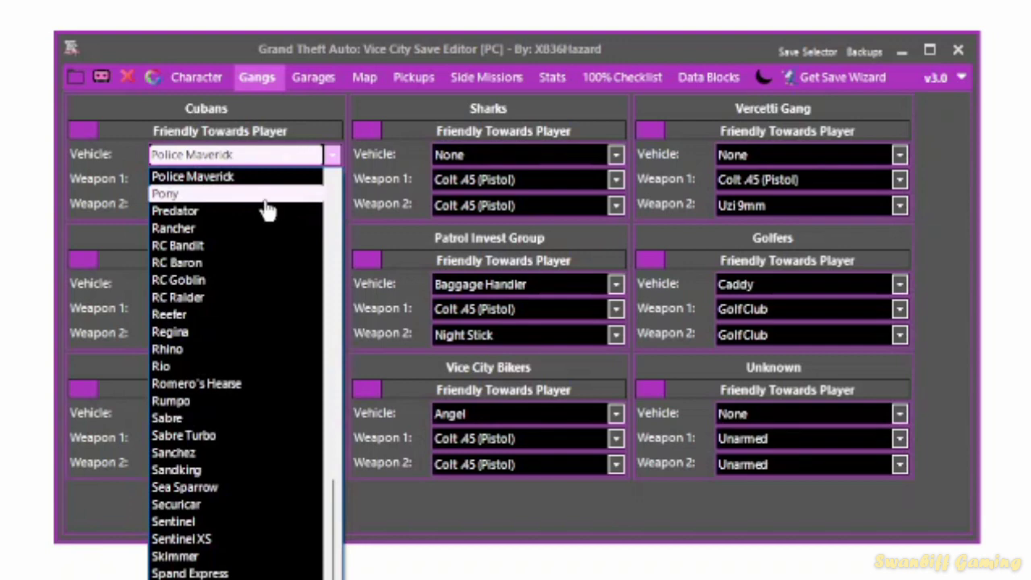
pyautogui.click(266, 195)
pyautogui.click(271, 156)
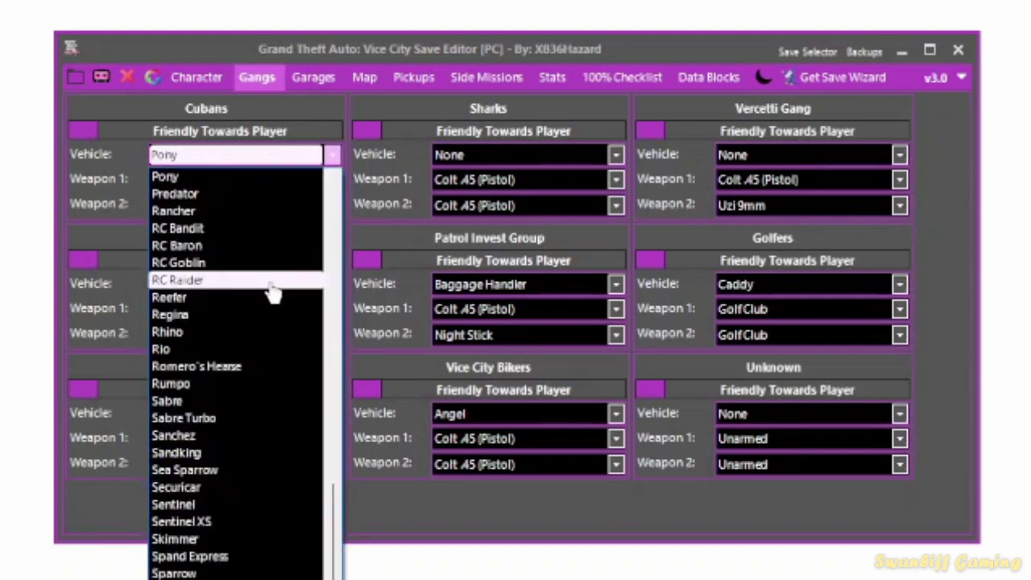
pyautogui.click(274, 330)
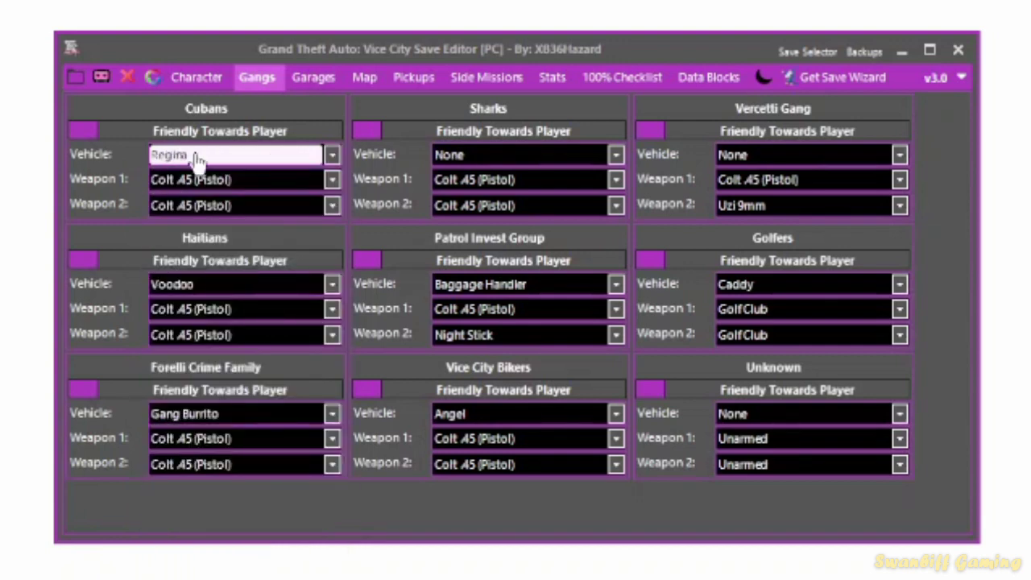
pyautogui.moveTo(199, 158)
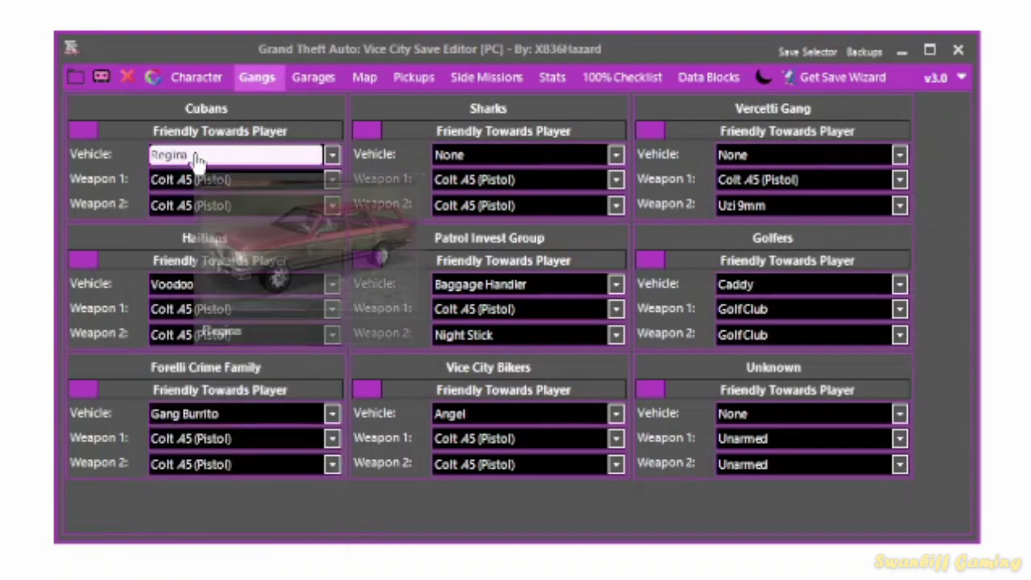
# Try Sea Sparrow as the Cubans' vehicle.
pyautogui.click(241, 164)
pyautogui.scroll(5, 241, 329)
pyautogui.scroll(-1, 242, 322)
pyautogui.click(226, 296)
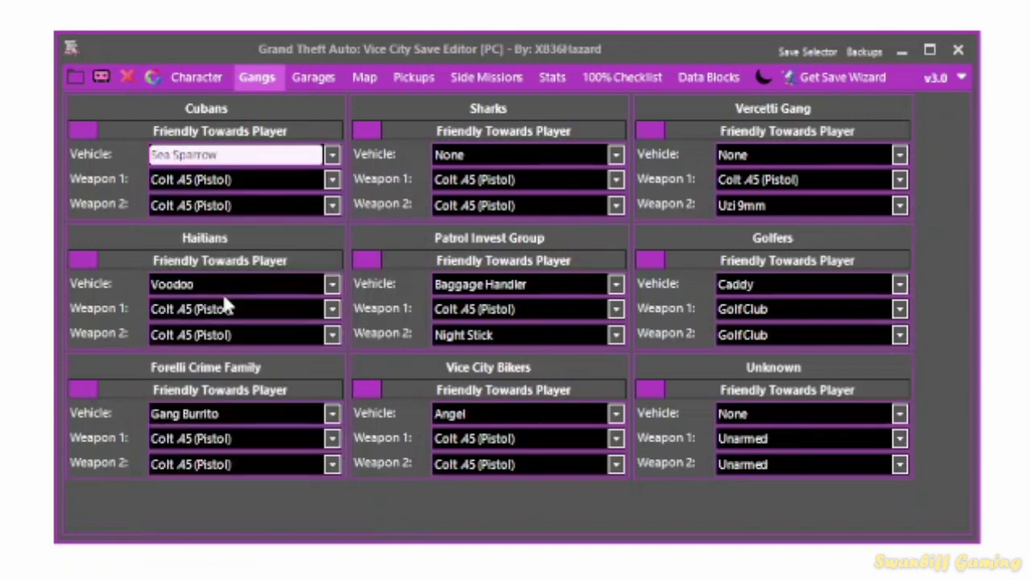
# Return the Cubans' vehicle to Cuban Hermes.
pyautogui.click(265, 162)
pyautogui.scroll(14, 242, 203)
pyautogui.scroll(5, 240, 205)
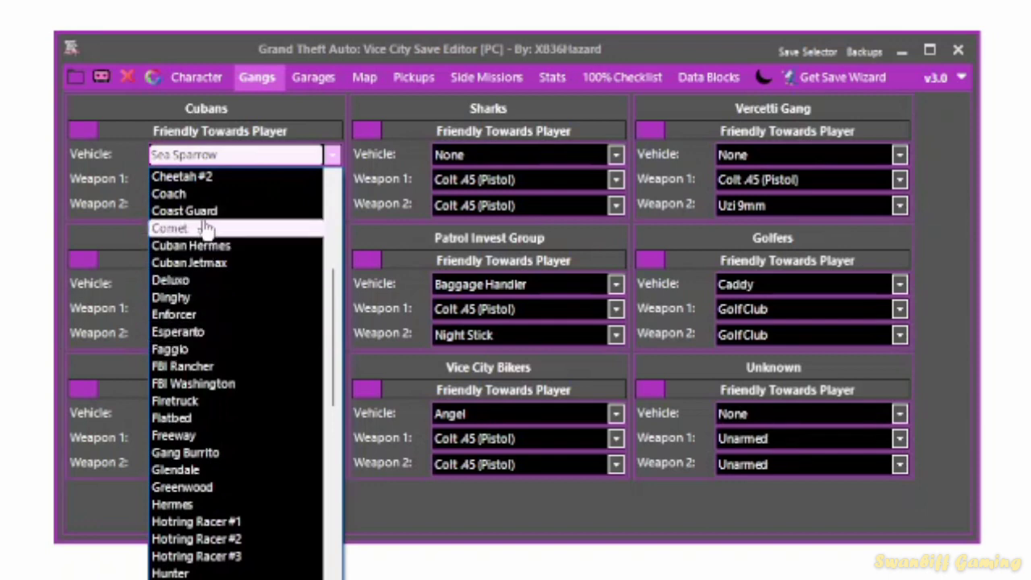
pyautogui.scroll(1, 228, 324)
pyautogui.scroll(1, 229, 324)
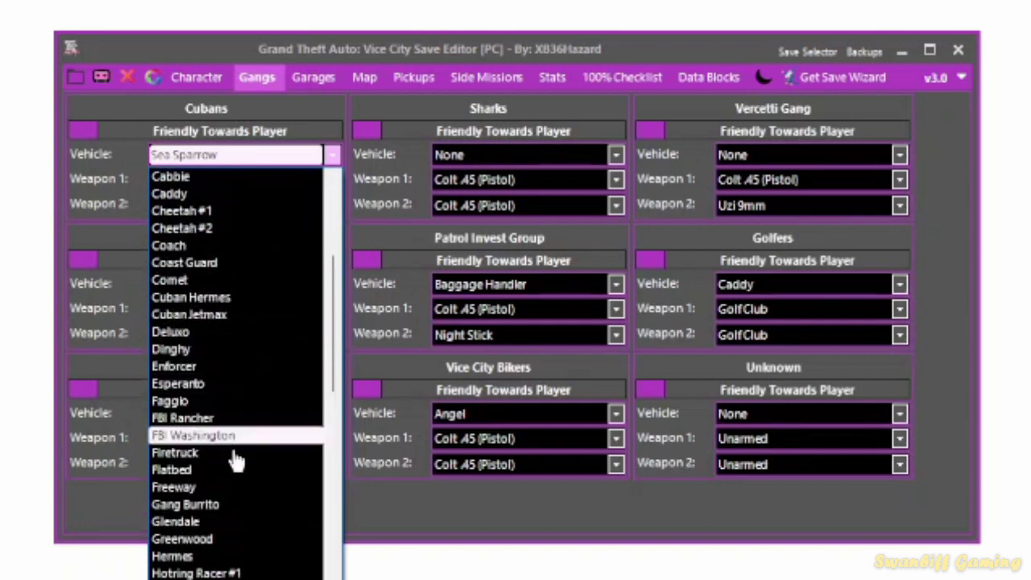
pyautogui.click(242, 297)
# Preview the vehicles assigned to the Cubans and the Sharks.
pyautogui.moveTo(329, 161)
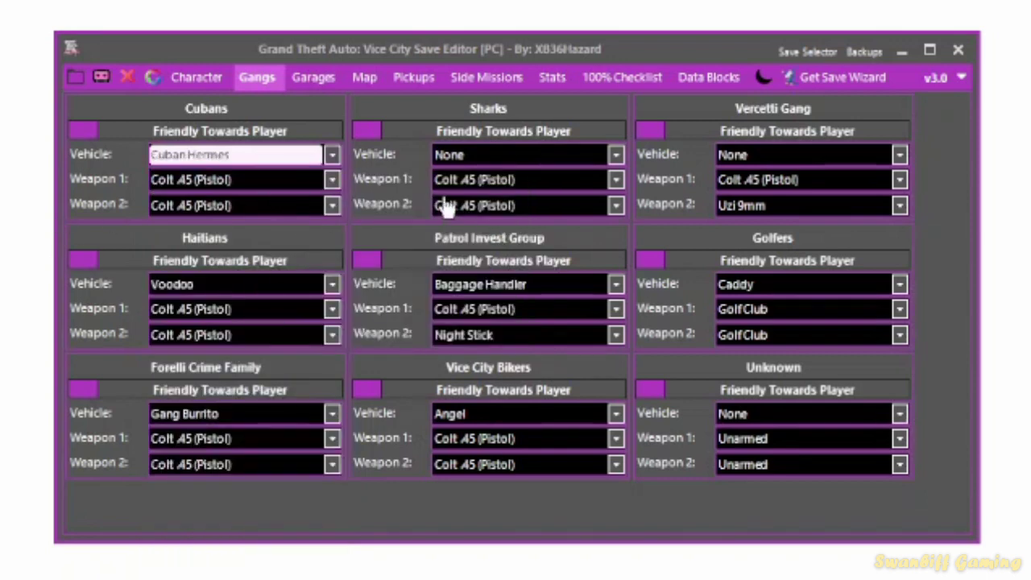
pyautogui.moveTo(474, 161)
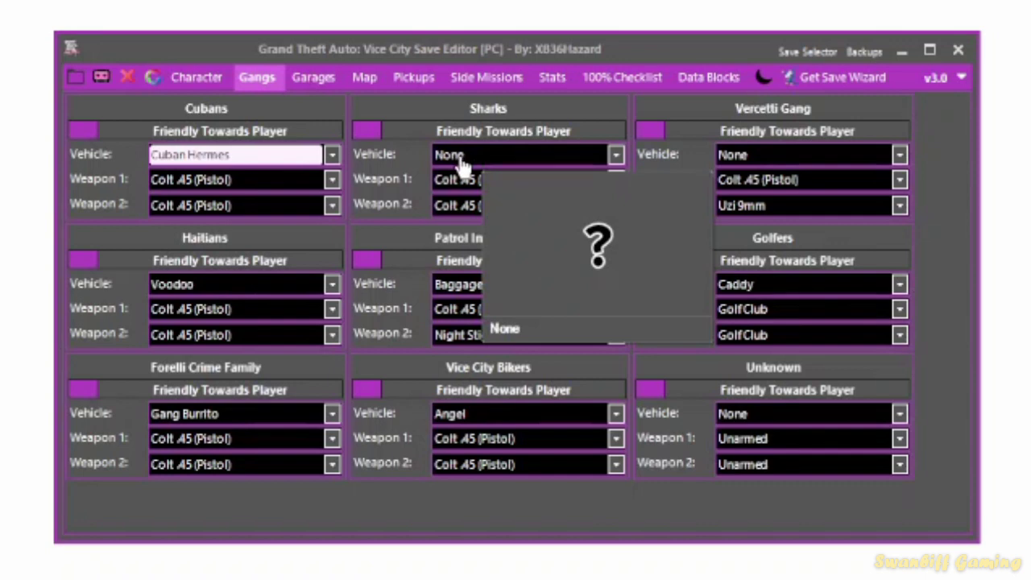
pyautogui.moveTo(534, 156)
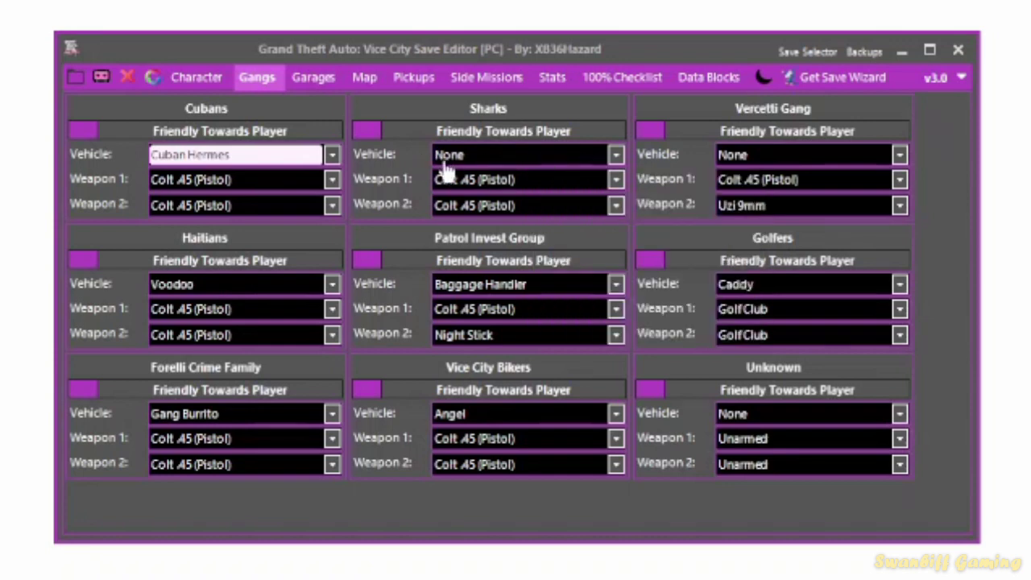
pyautogui.moveTo(567, 162)
# Try Unarmed as the Sharks' Weapon 2, and return it to Colt .45 (Pistol).
pyautogui.click(487, 206)
pyautogui.scroll(3, 500, 362)
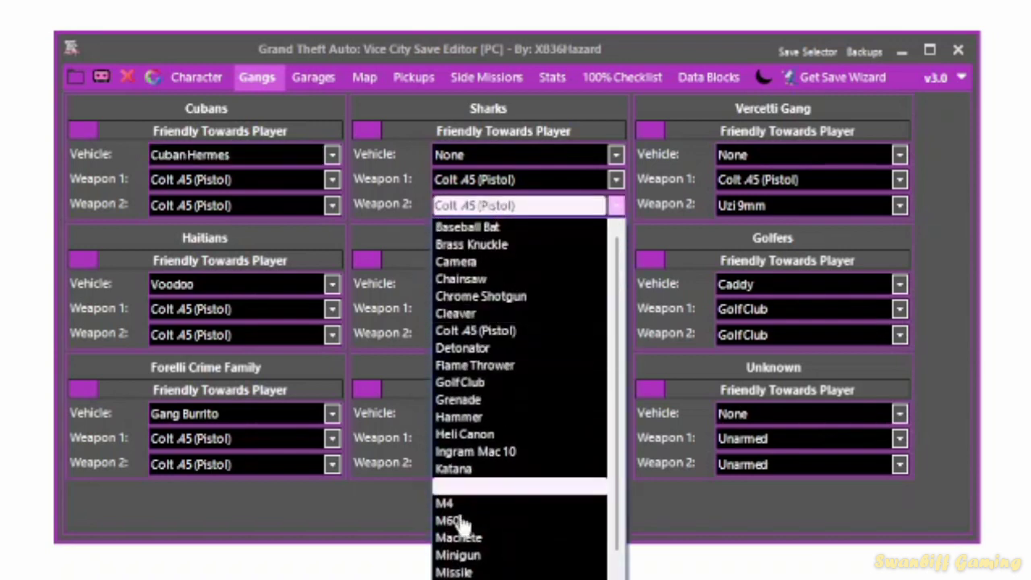
pyautogui.scroll(-5, 467, 367)
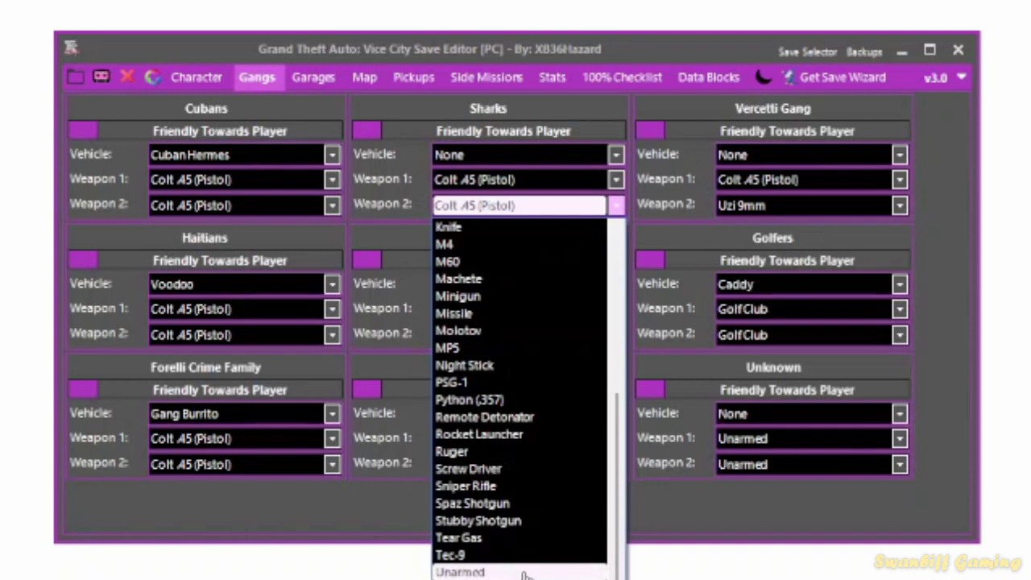
pyautogui.click(524, 573)
pyautogui.click(517, 211)
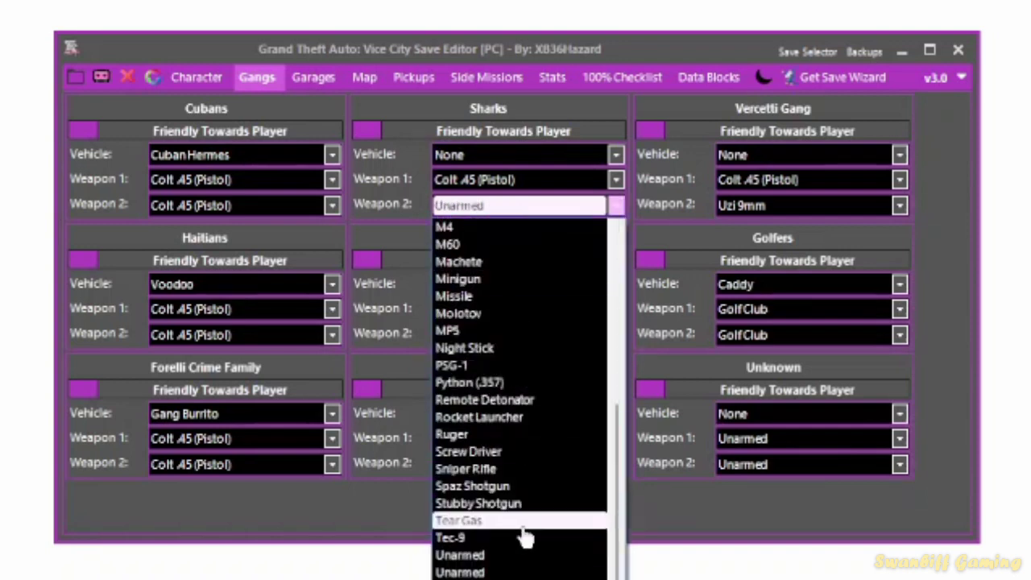
pyautogui.scroll(5, 500, 457)
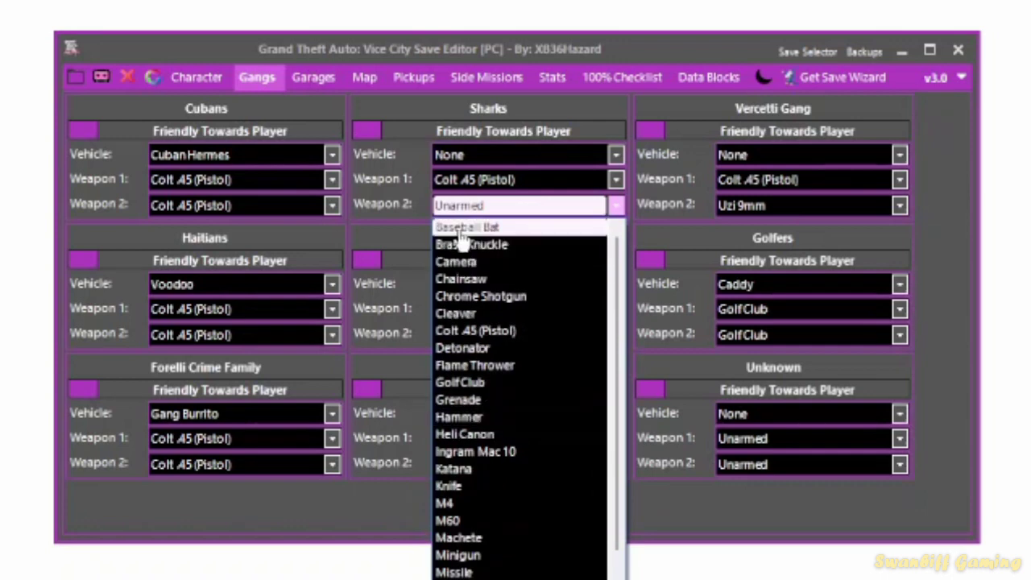
pyautogui.click(498, 331)
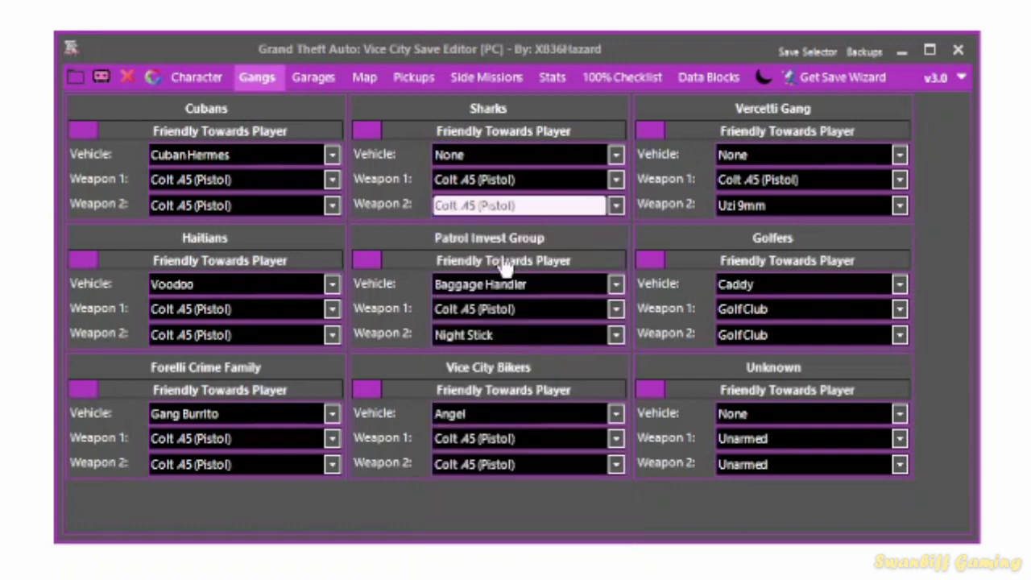
# Set the Sharks' Weapon 1 to Minigun.
pyautogui.click(507, 189)
pyautogui.scroll(-1, 497, 431)
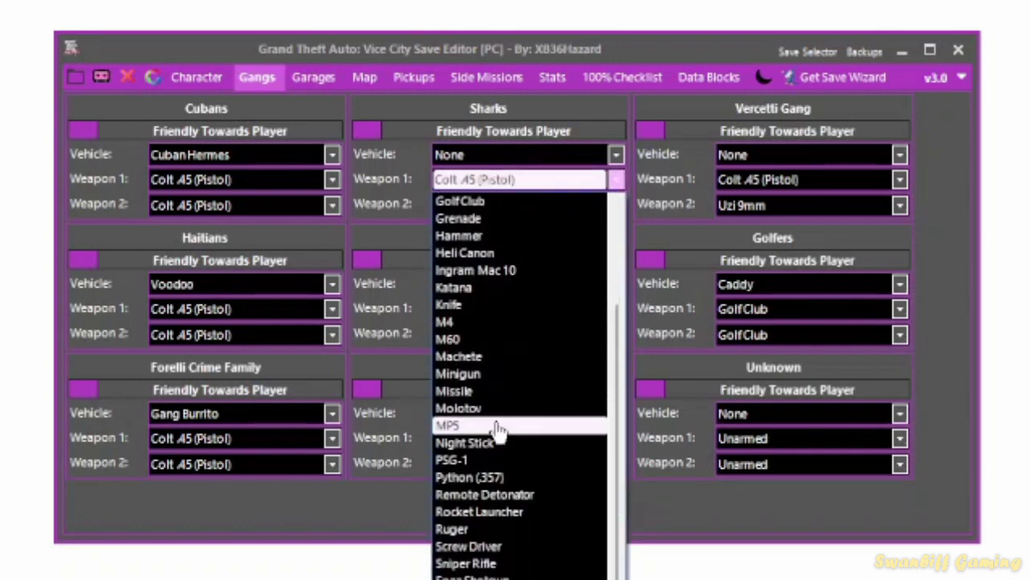
pyautogui.click(497, 374)
# Try Rocket Launcher as the Sharks' Weapon 2, and set it to Remote Detonator instead.
pyautogui.click(564, 207)
pyautogui.scroll(5, 534, 422)
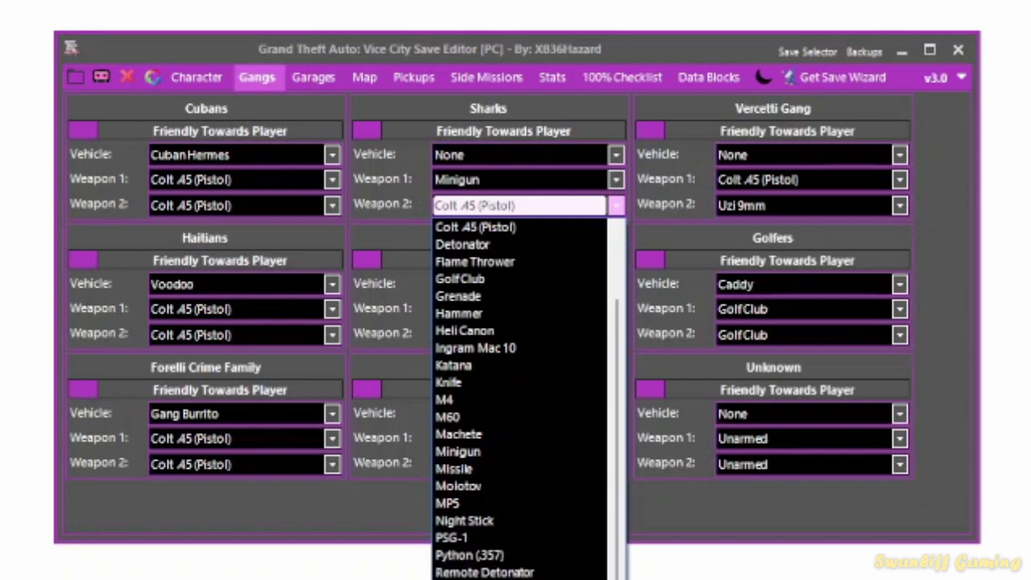
pyautogui.click(516, 579)
pyautogui.click(555, 207)
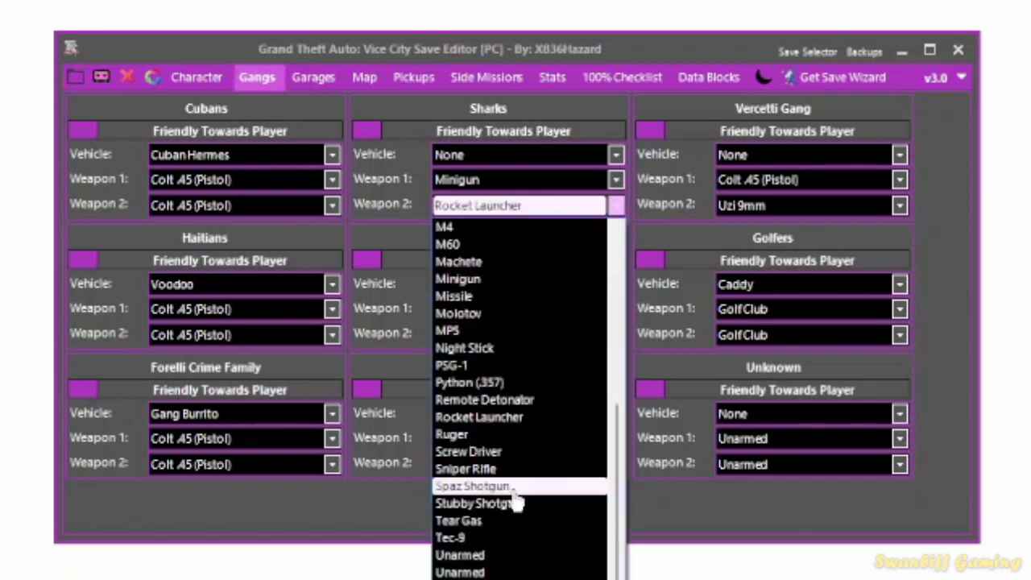
pyautogui.click(514, 400)
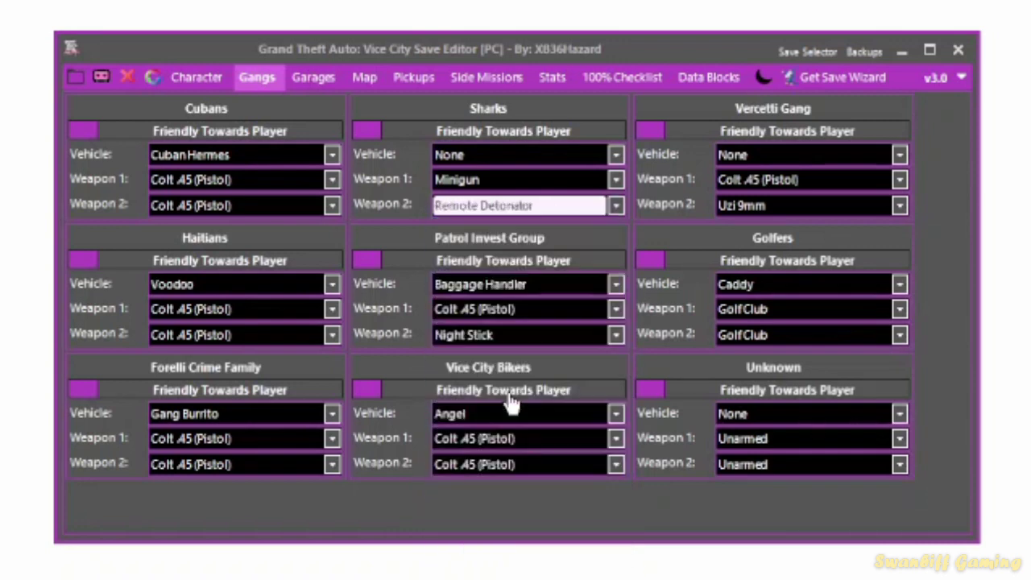
pyautogui.click(447, 214)
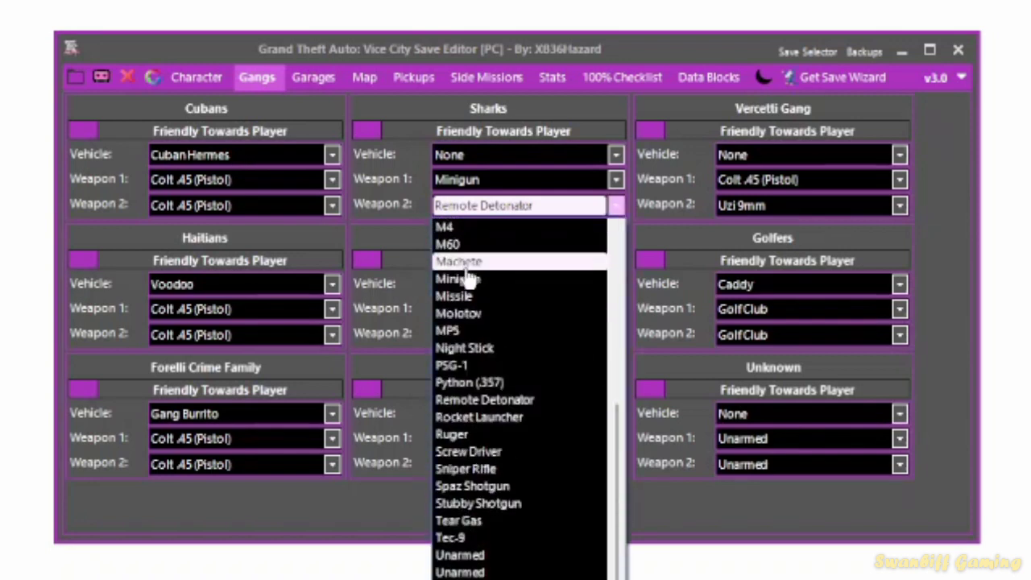
pyautogui.click(776, 189)
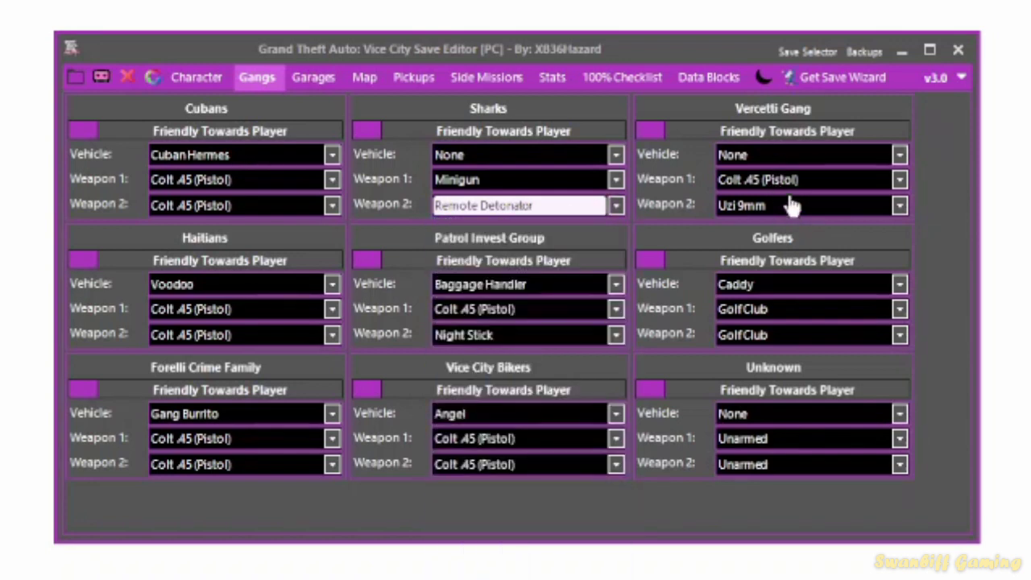
# Set the Vercetti Gang's Weapon 1 to Chainsaw.
pyautogui.click(790, 187)
pyautogui.scroll(3, 787, 265)
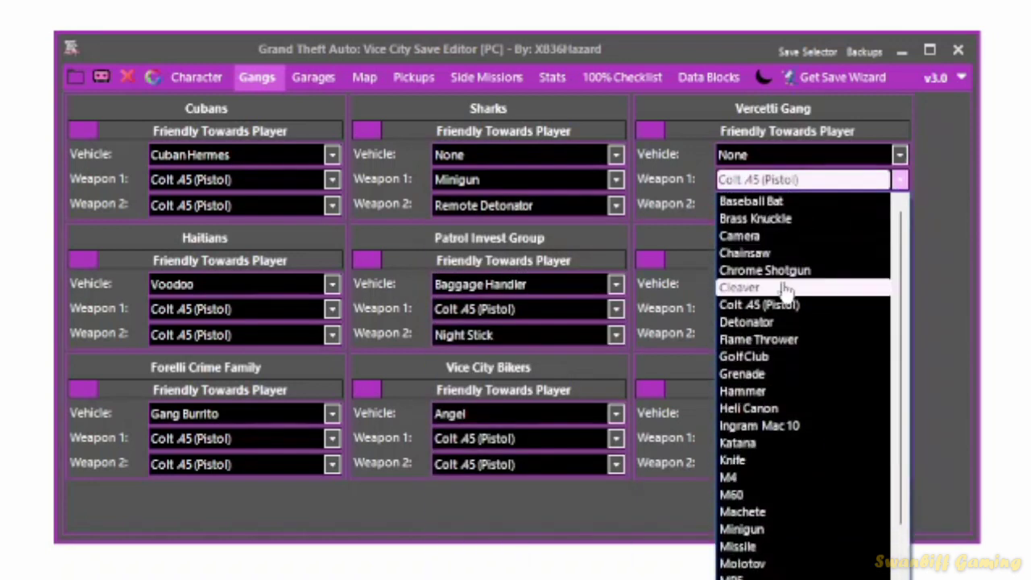
pyautogui.click(781, 253)
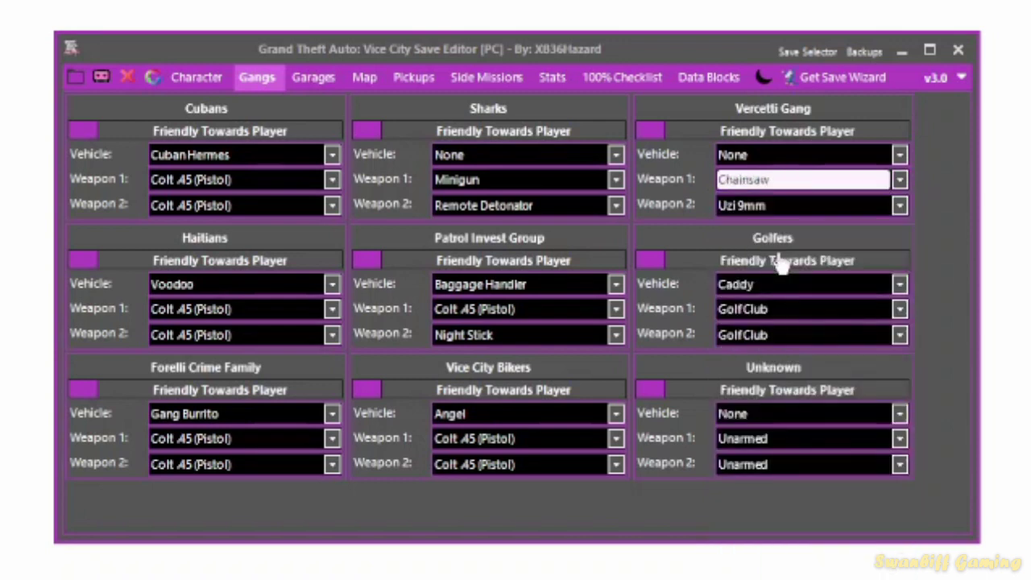
# Look through the weapon options for the Vercetti Gang's Weapon 2 without changing it.
pyautogui.click(793, 205)
pyautogui.click(652, 194)
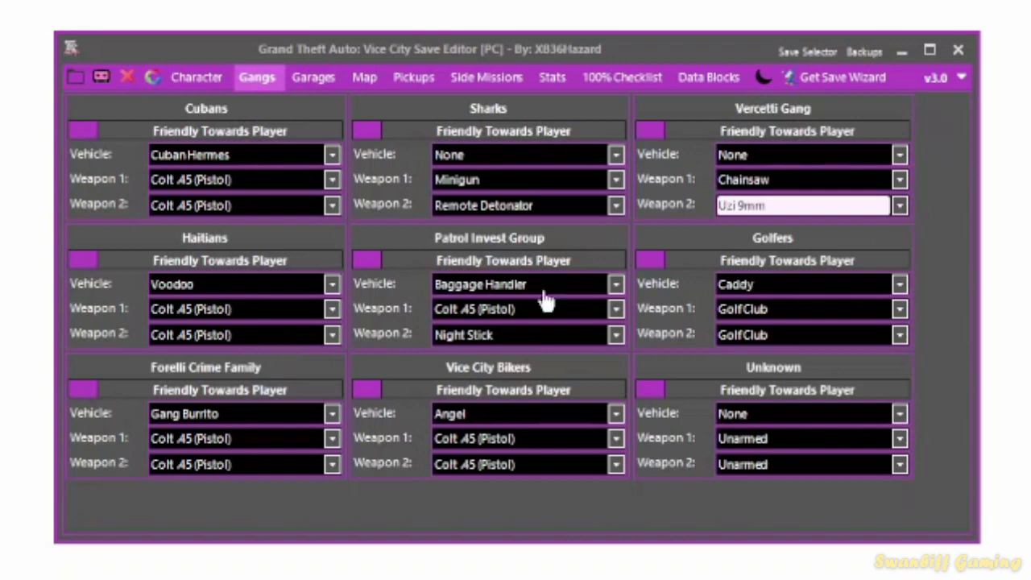
pyautogui.click(866, 208)
pyautogui.scroll(5, 799, 262)
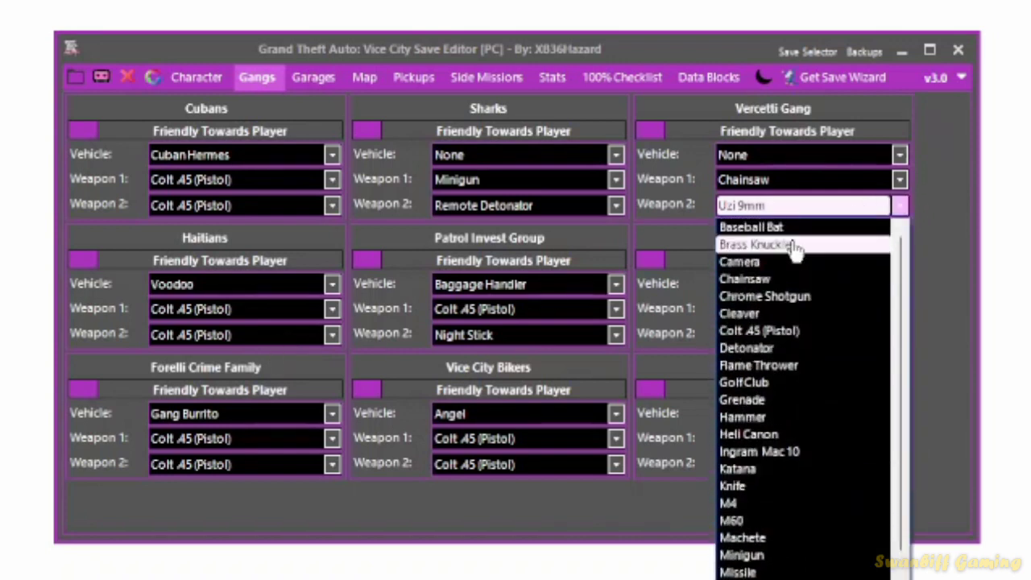
pyautogui.click(532, 237)
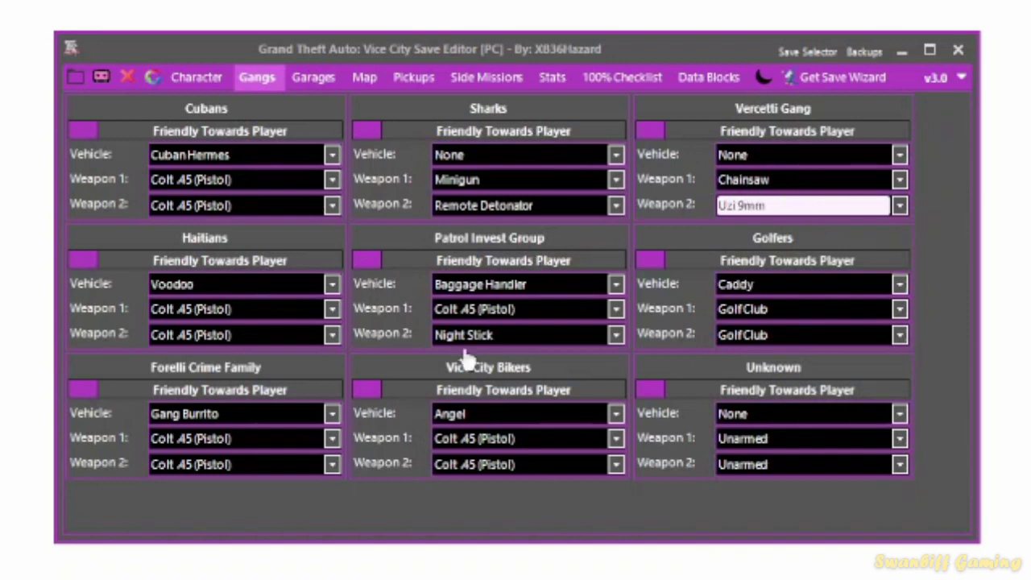
pyautogui.click(782, 209)
pyautogui.scroll(7, 783, 280)
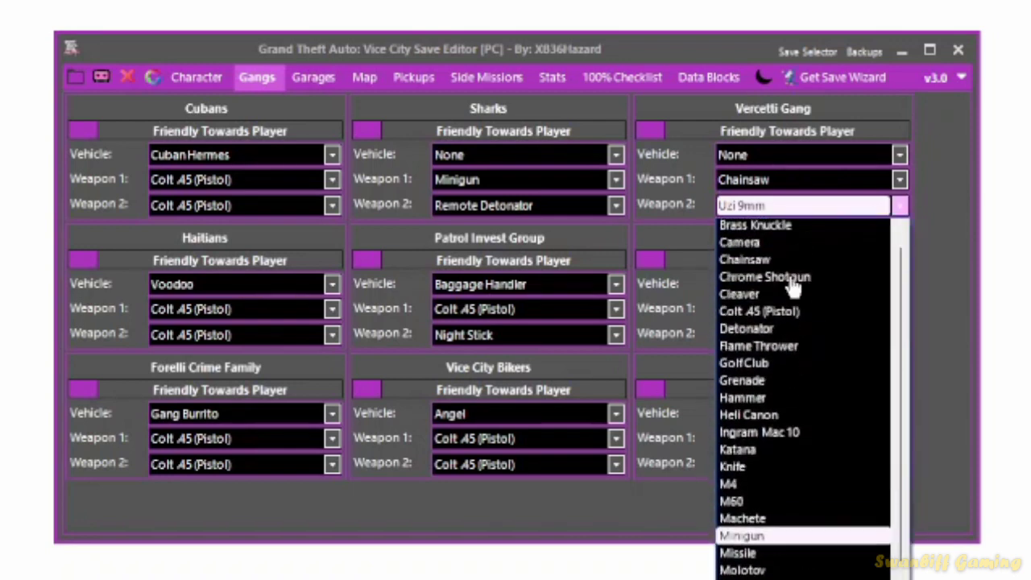
pyautogui.click(633, 224)
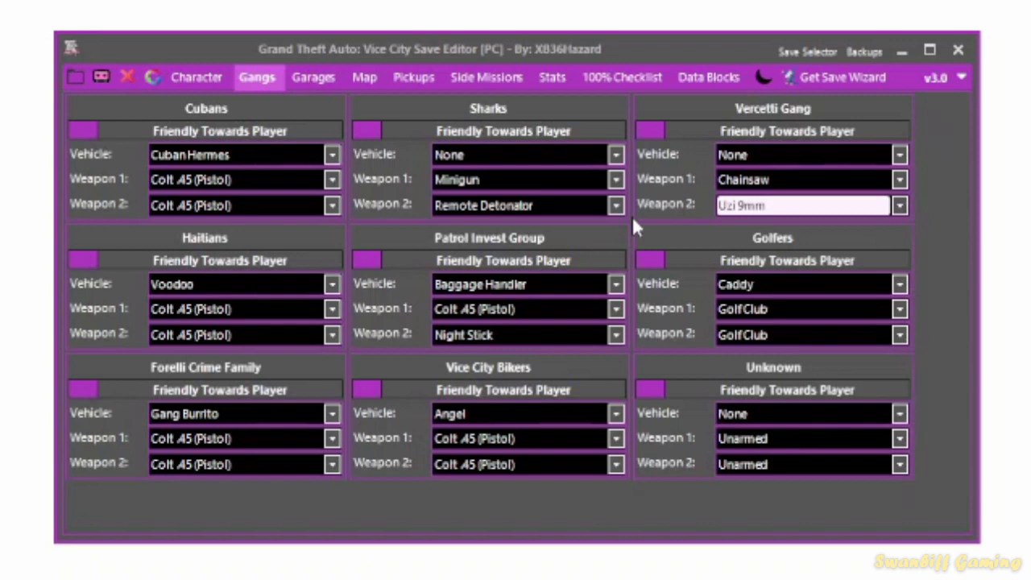
pyautogui.click(760, 207)
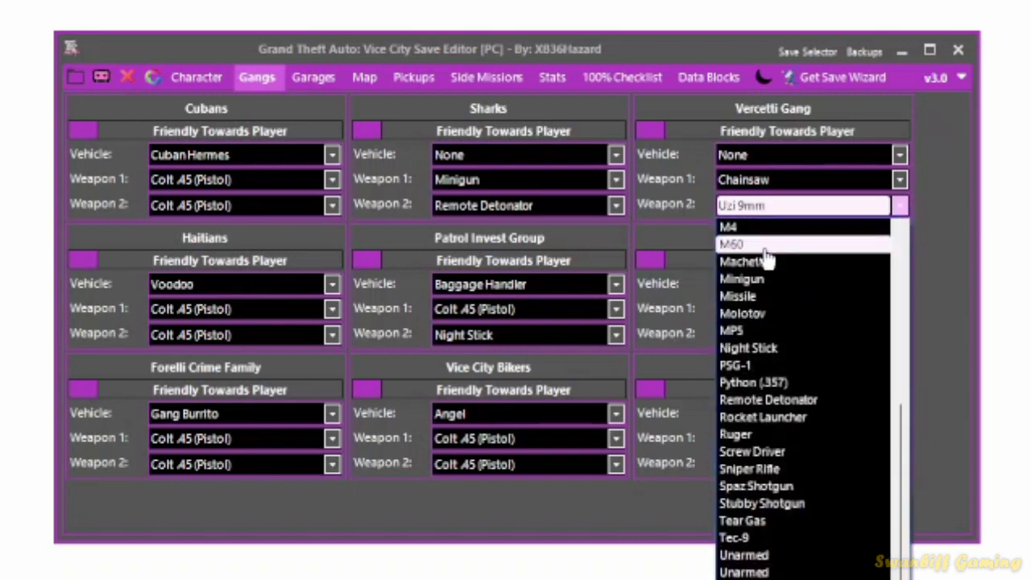
pyautogui.scroll(6, 764, 256)
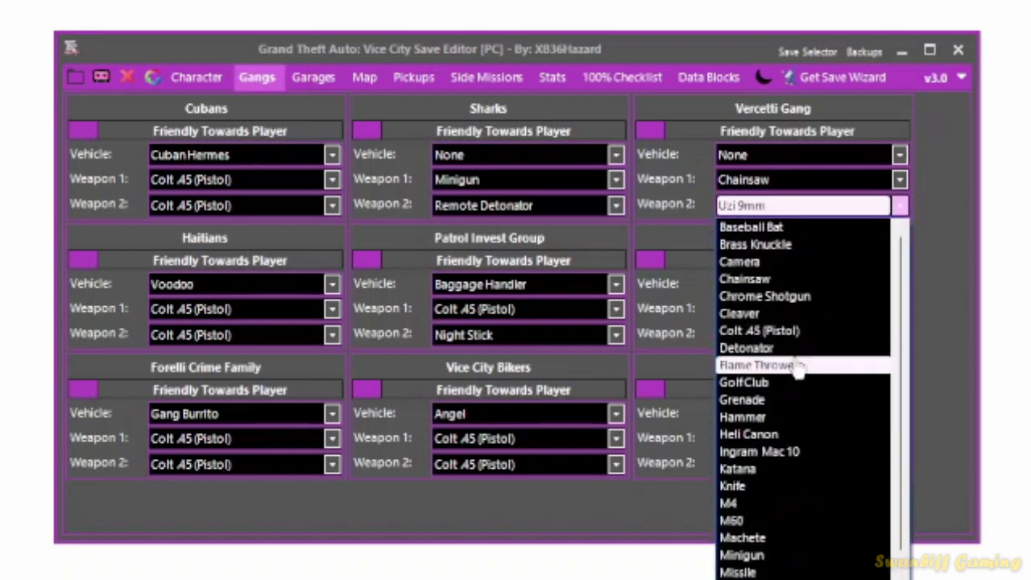
pyautogui.scroll(-6, 772, 483)
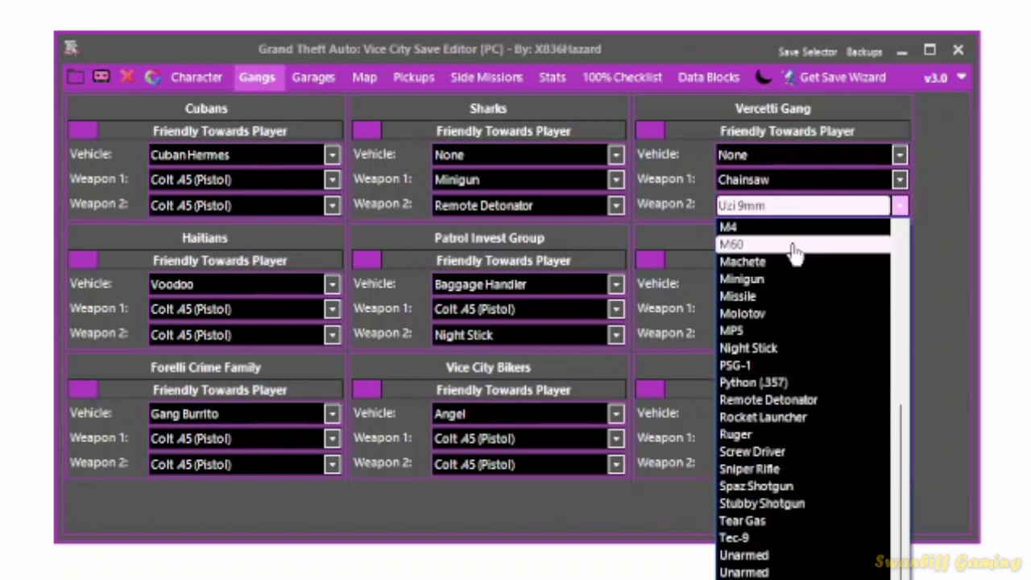
pyautogui.click(411, 96)
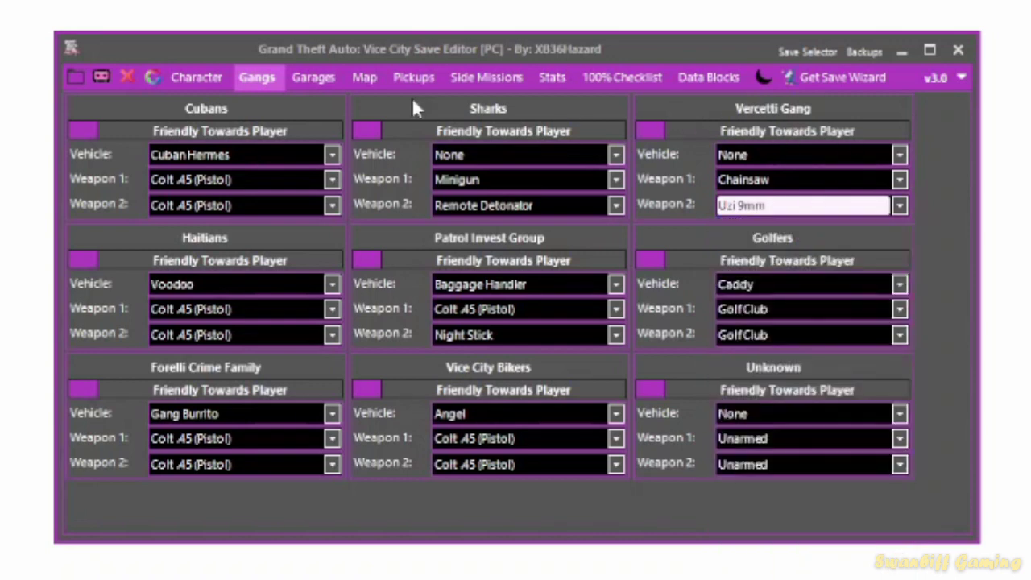
pyautogui.click(99, 80)
# Set the Sharks' Weapon 2 to M60.
pyautogui.click(545, 208)
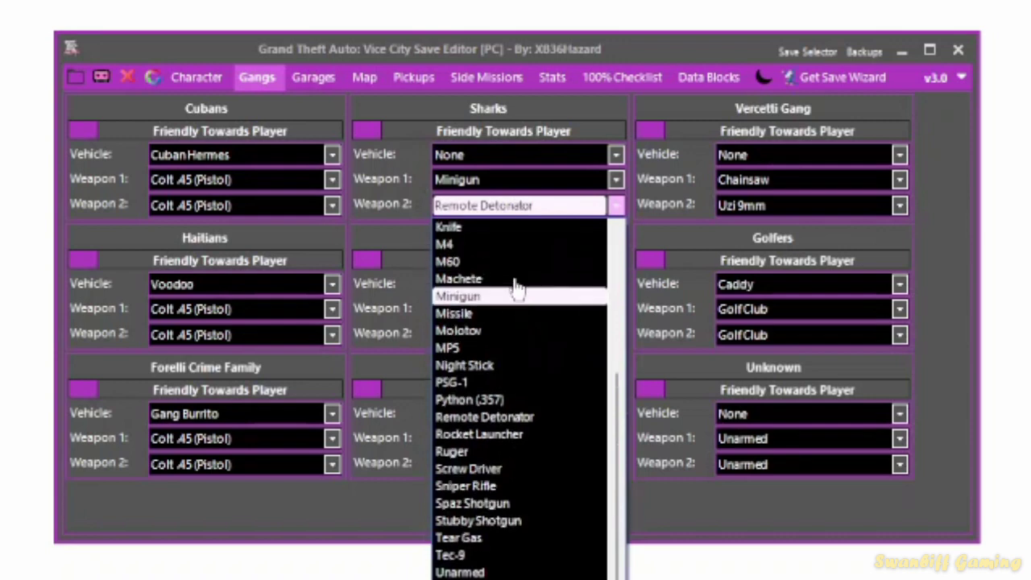
pyautogui.scroll(2, 516, 290)
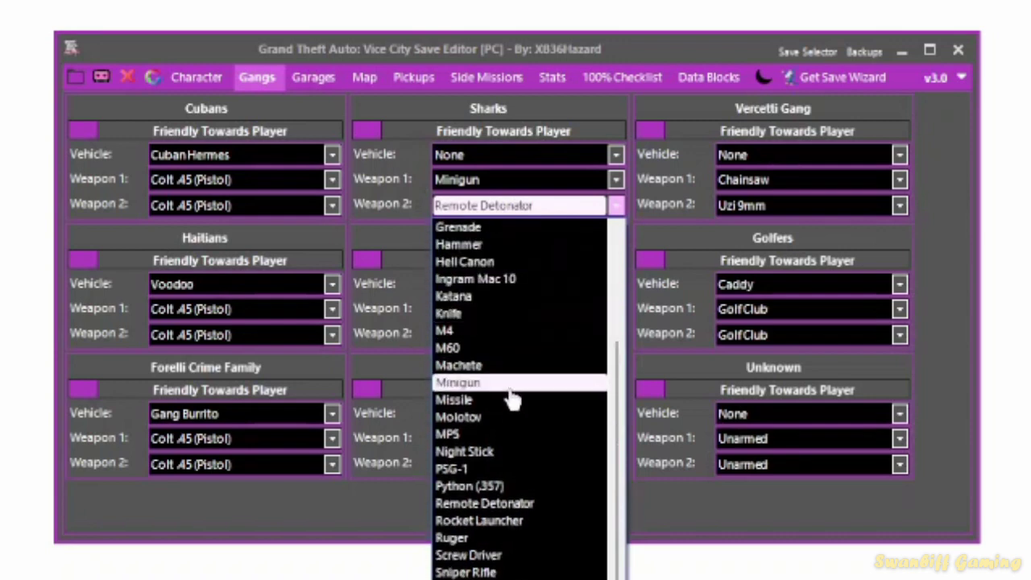
pyautogui.click(497, 350)
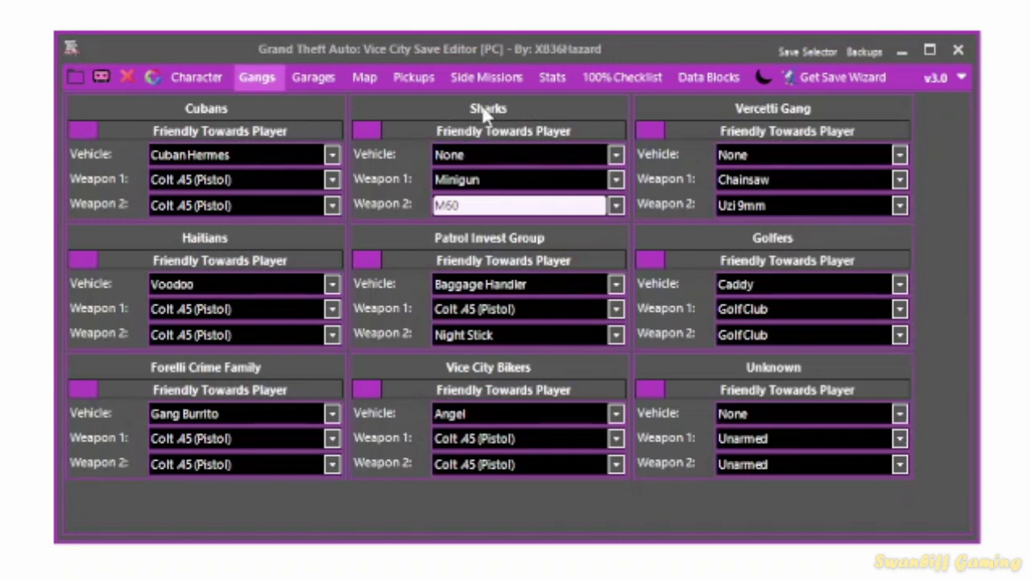
pyautogui.click(479, 161)
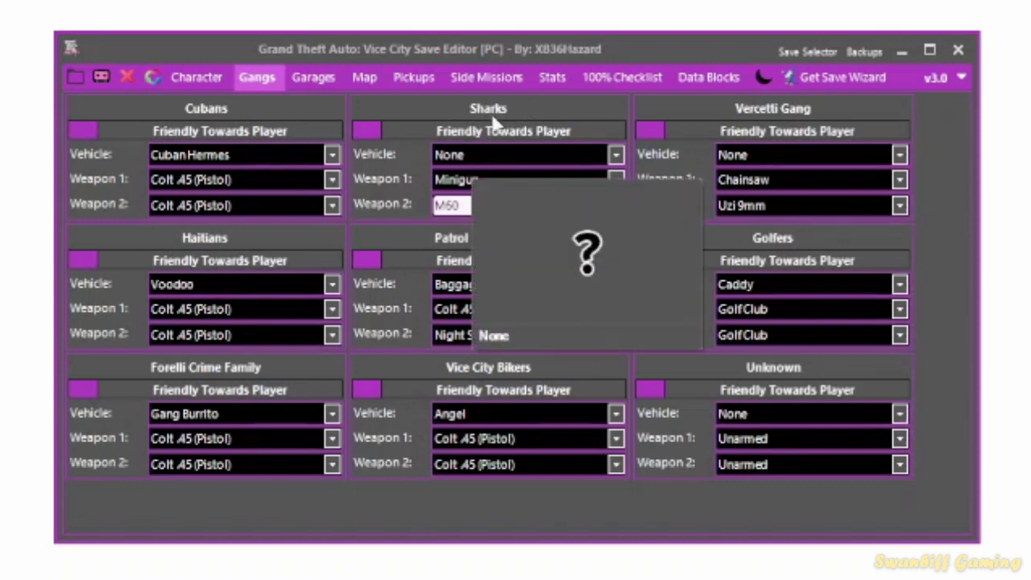
pyautogui.click(511, 160)
pyautogui.click(516, 159)
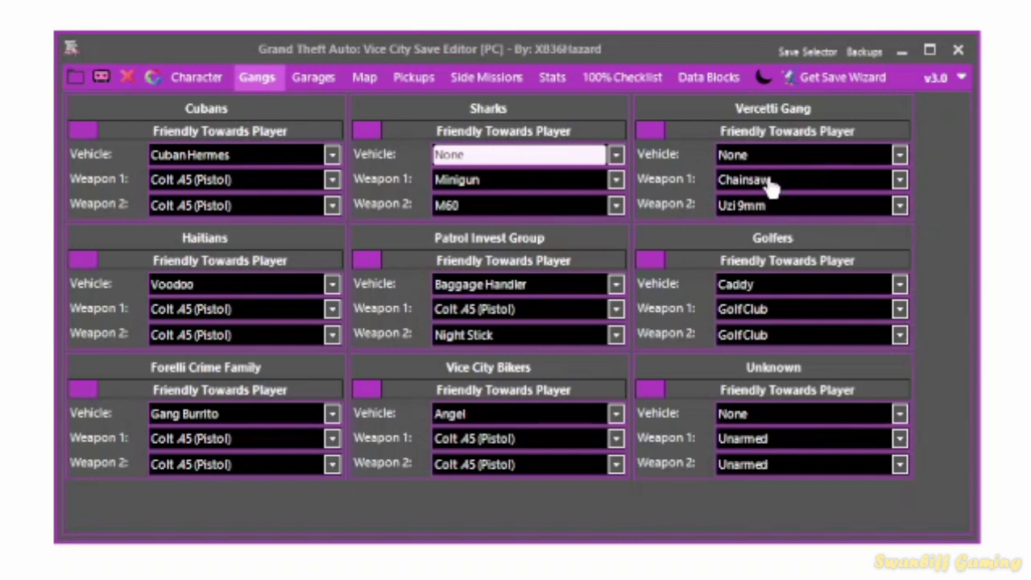
# Set the Vercetti Gang's Weapon 2 to Stubby Shotgun.
pyautogui.click(766, 211)
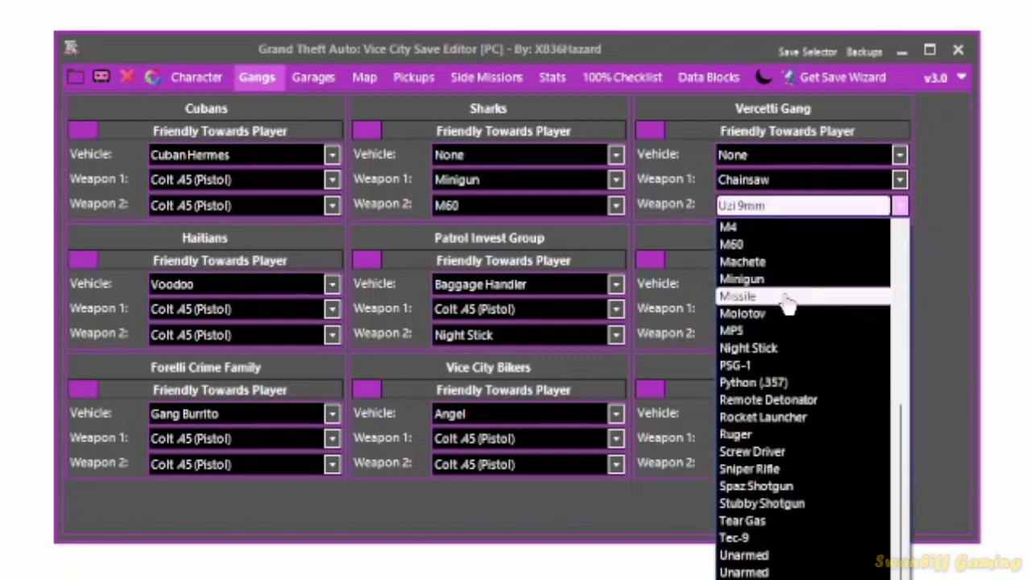
pyautogui.scroll(1, 798, 504)
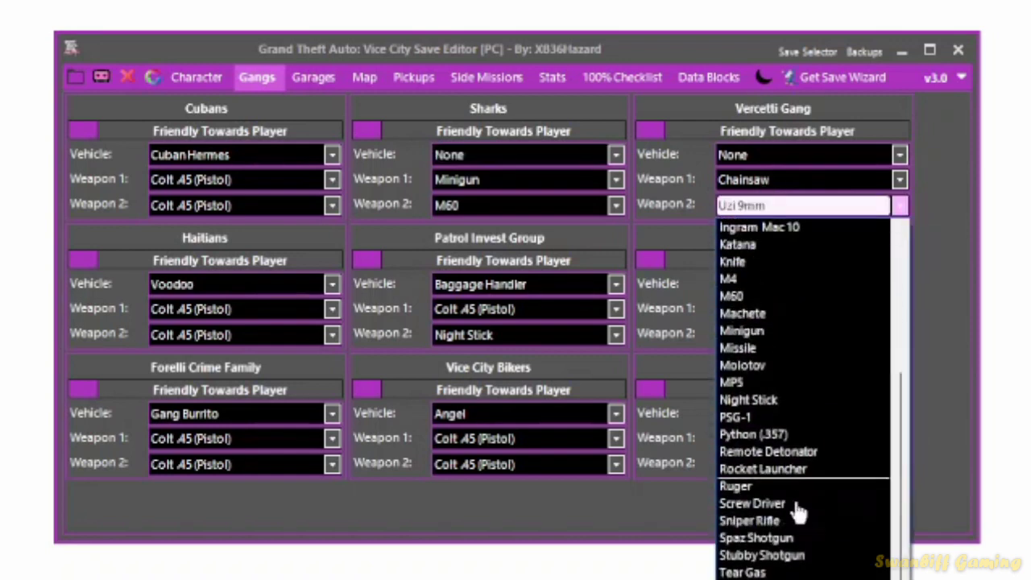
pyautogui.click(810, 555)
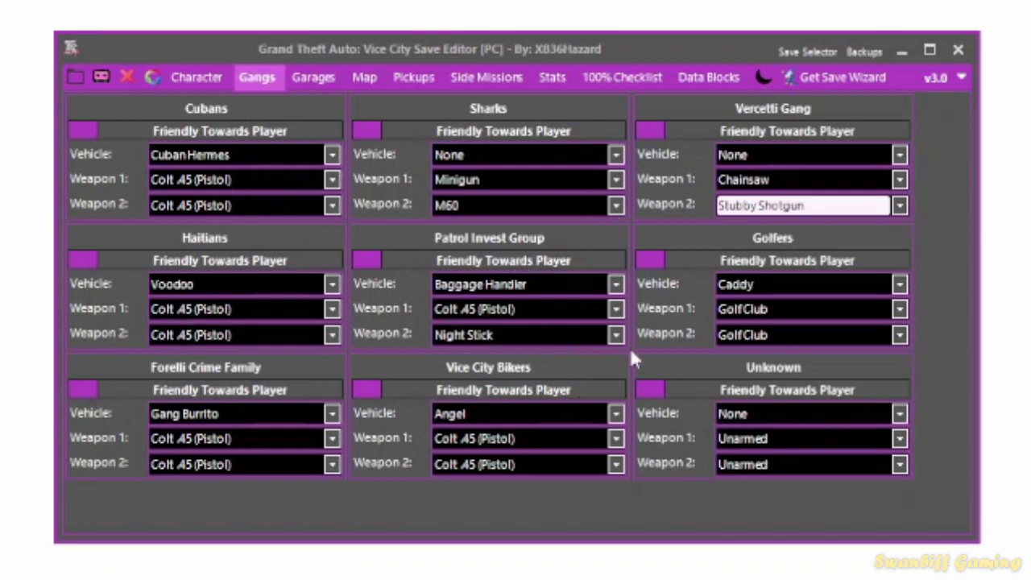
# Set the Cubans' Weapon 1 to Flame Thrower and their Weapon 2 to Ingram Mac 10.
pyautogui.click(253, 180)
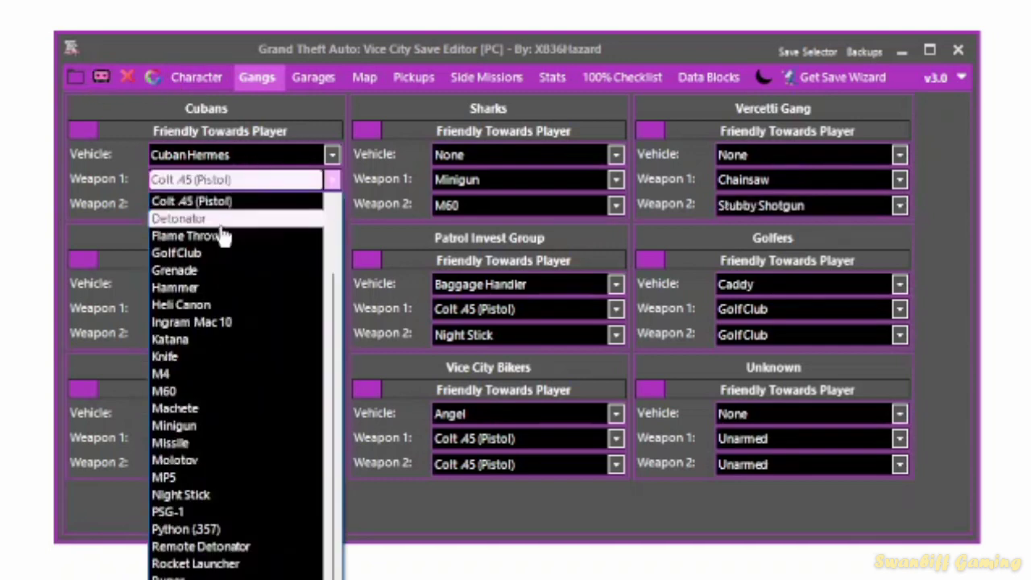
pyautogui.click(222, 246)
pyautogui.click(233, 205)
pyautogui.scroll(8, 237, 419)
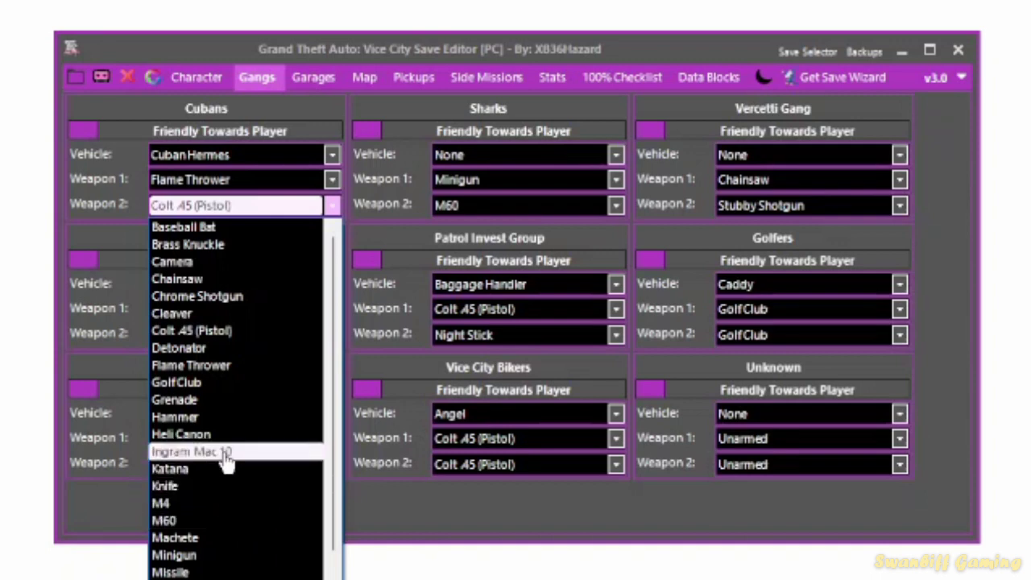
pyautogui.click(227, 454)
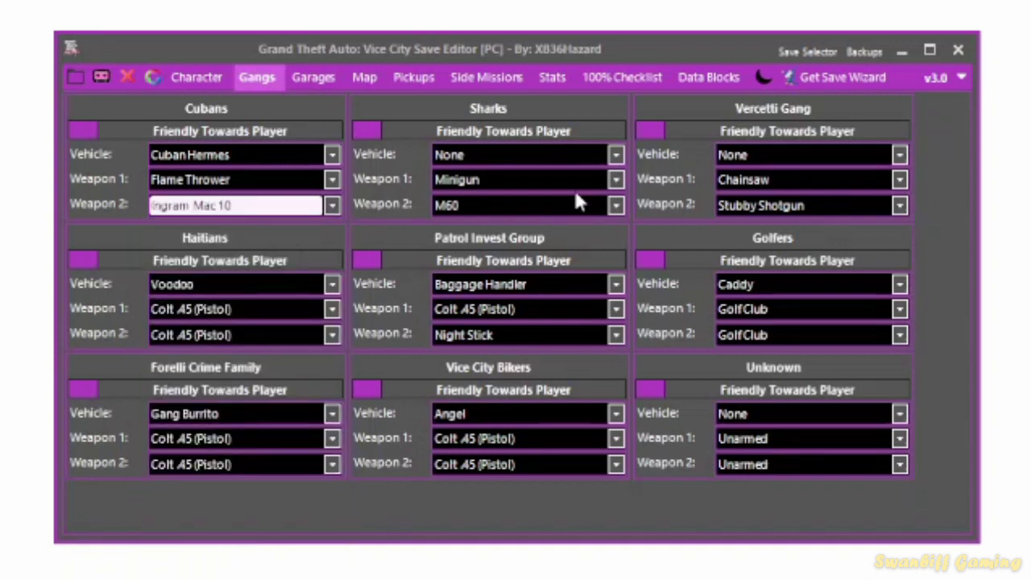
# Save the gang changes to the save file, confirming the save and dismissing the notice.
pyautogui.click(100, 78)
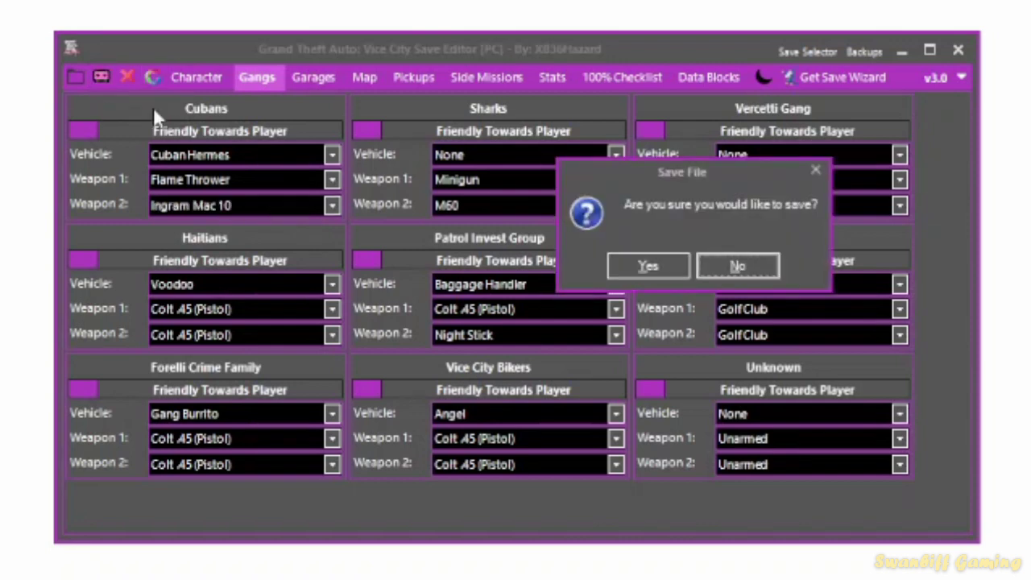
pyautogui.click(621, 263)
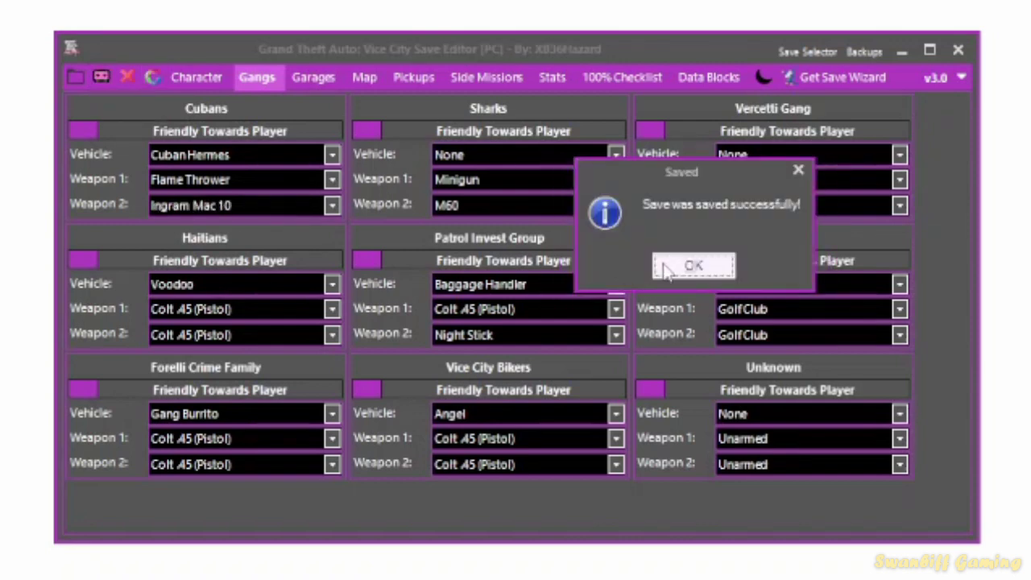
pyautogui.click(693, 265)
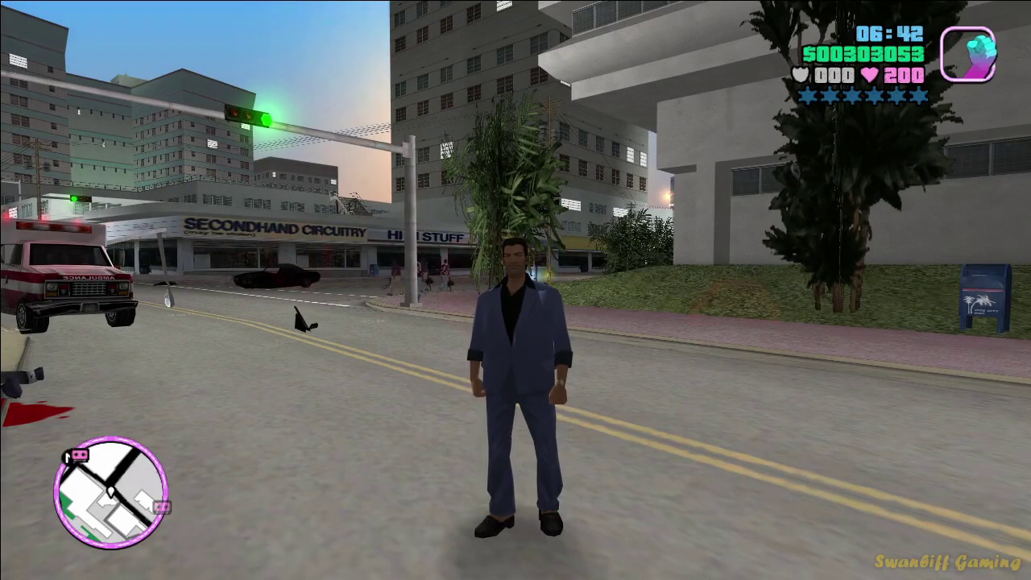
pyautogui.press('v')
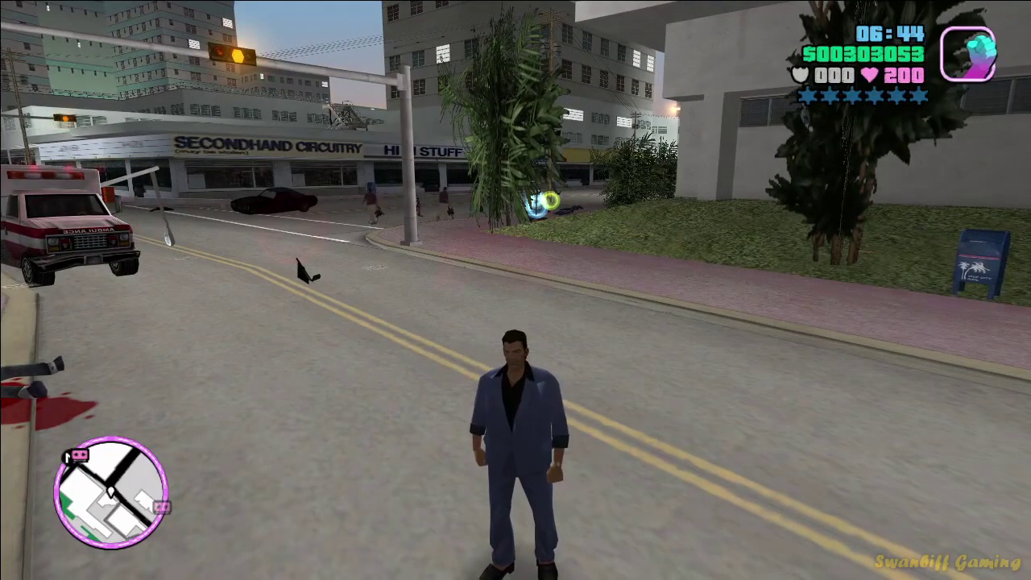
pyautogui.press('v')
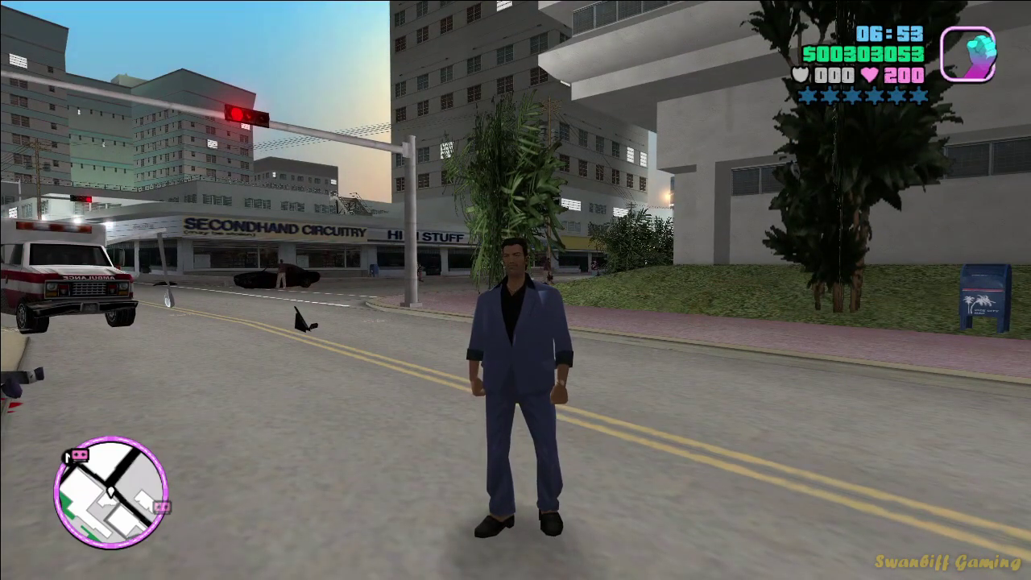
pyautogui.press('a')
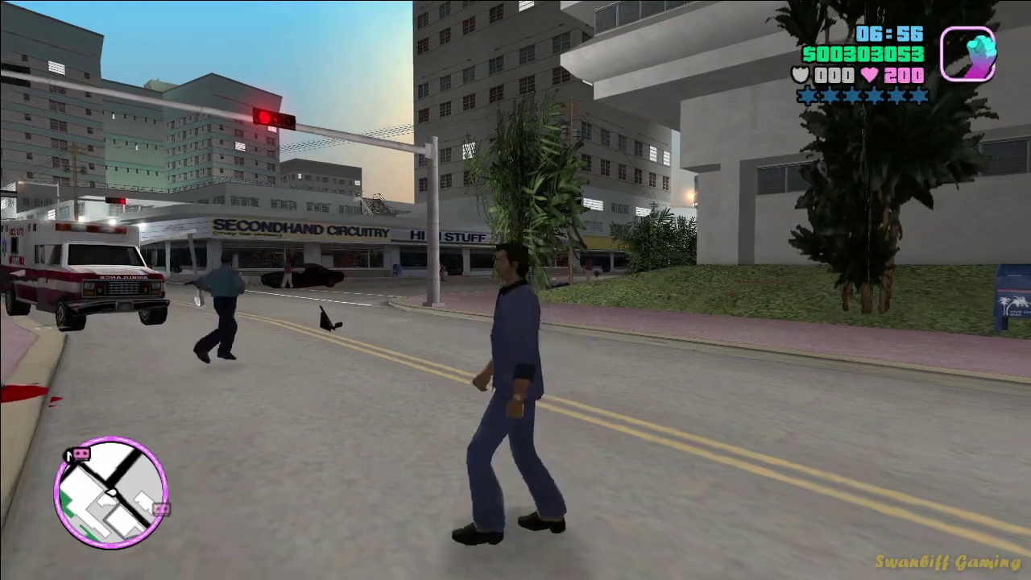